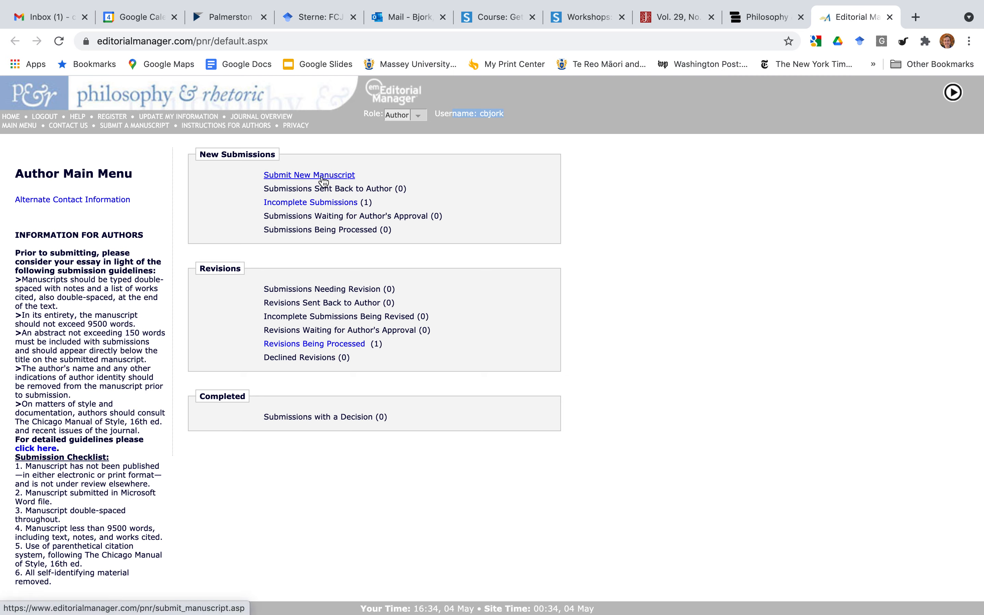
left_click_drag(19, 235, 142, 506)
left_click(135, 398)
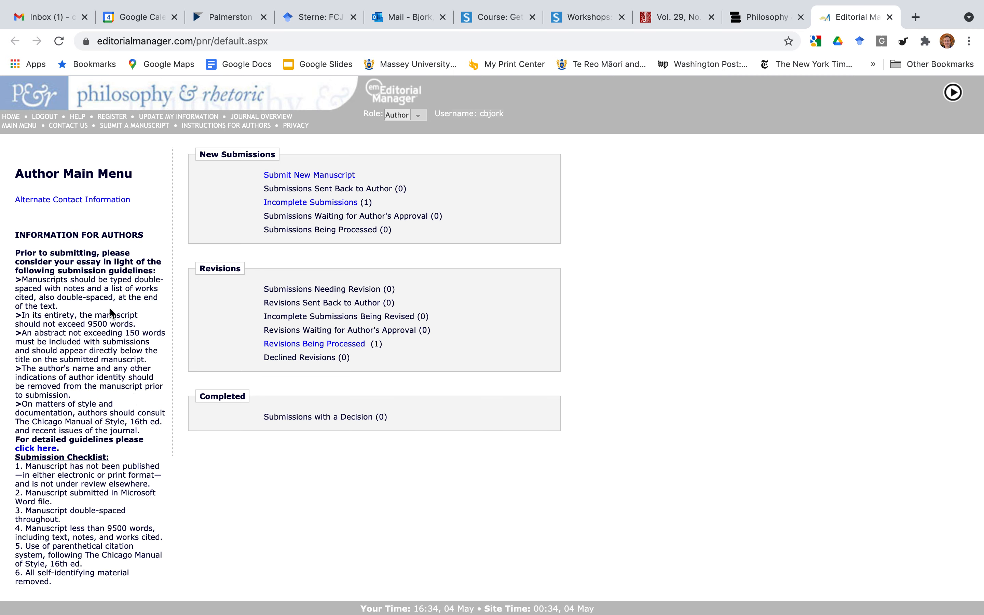
left_click_drag(42, 253, 84, 254)
left_click_drag(113, 297, 124, 332)
left_click_drag(78, 403, 129, 423)
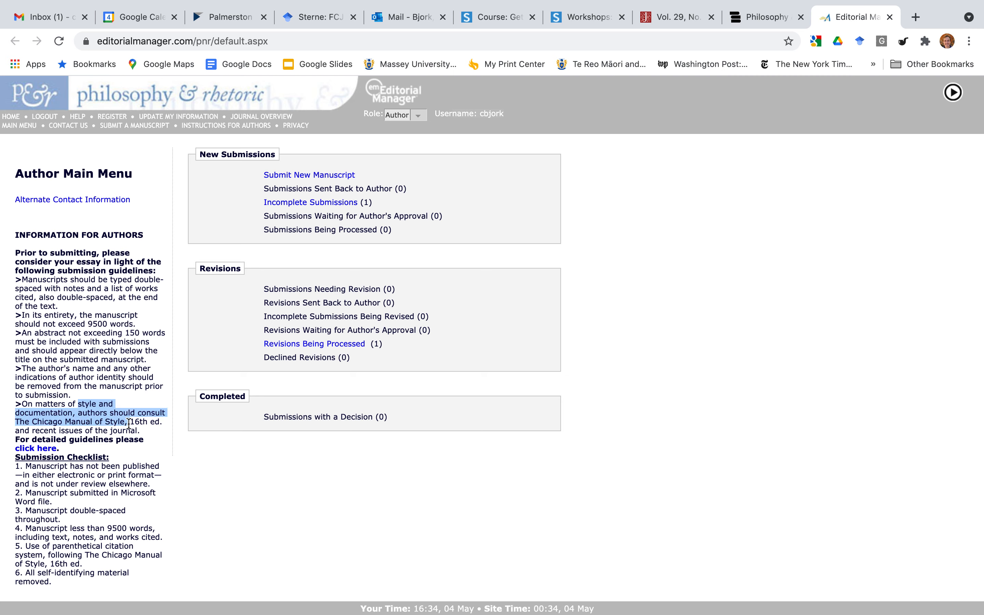
left_click(113, 524)
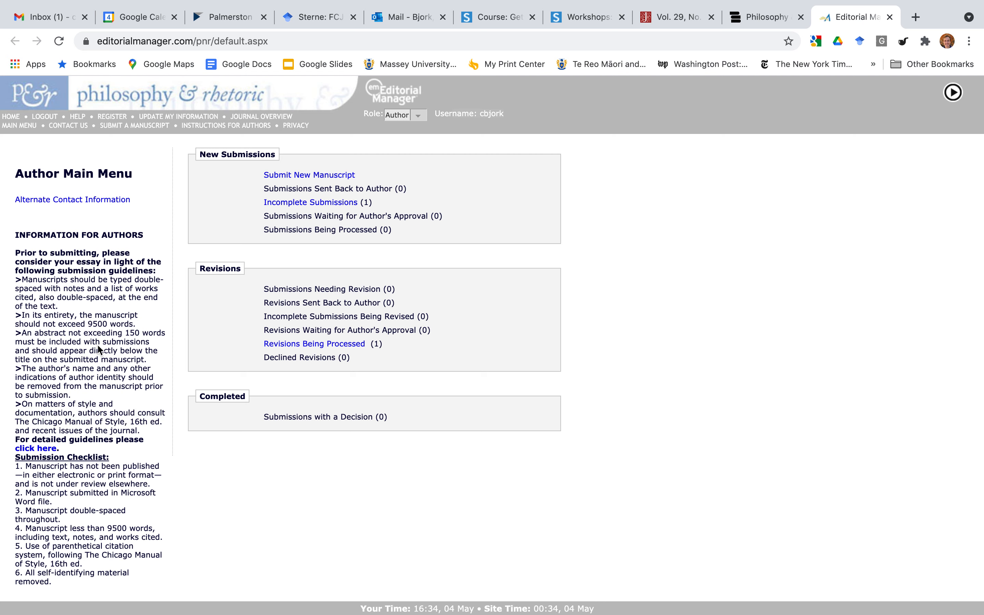
left_click(88, 255)
left_click(111, 384)
Start a fresh manuscript instead of the pending one, with Article as the article type.
left_click(332, 178)
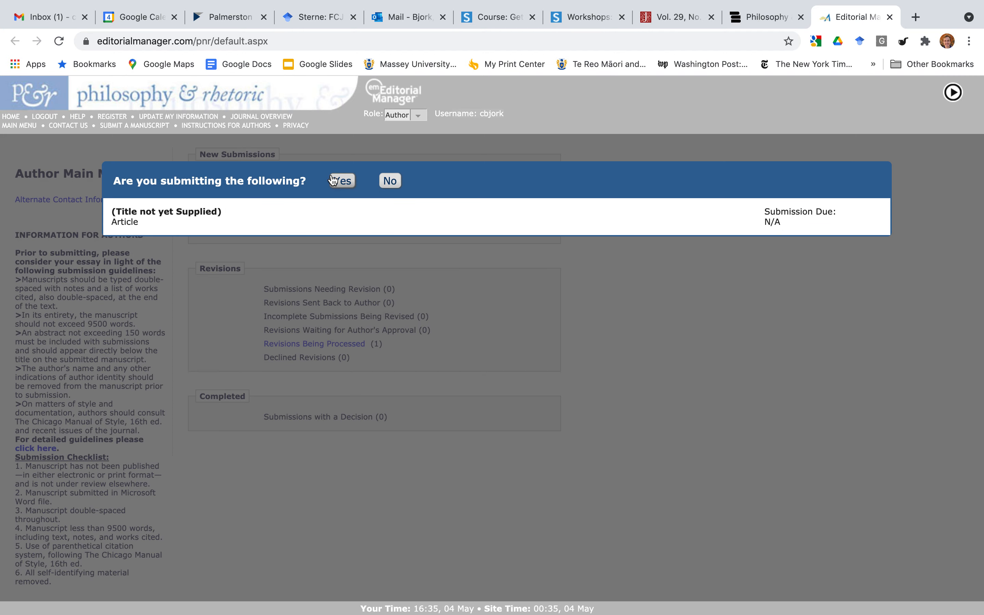
left_click(389, 181)
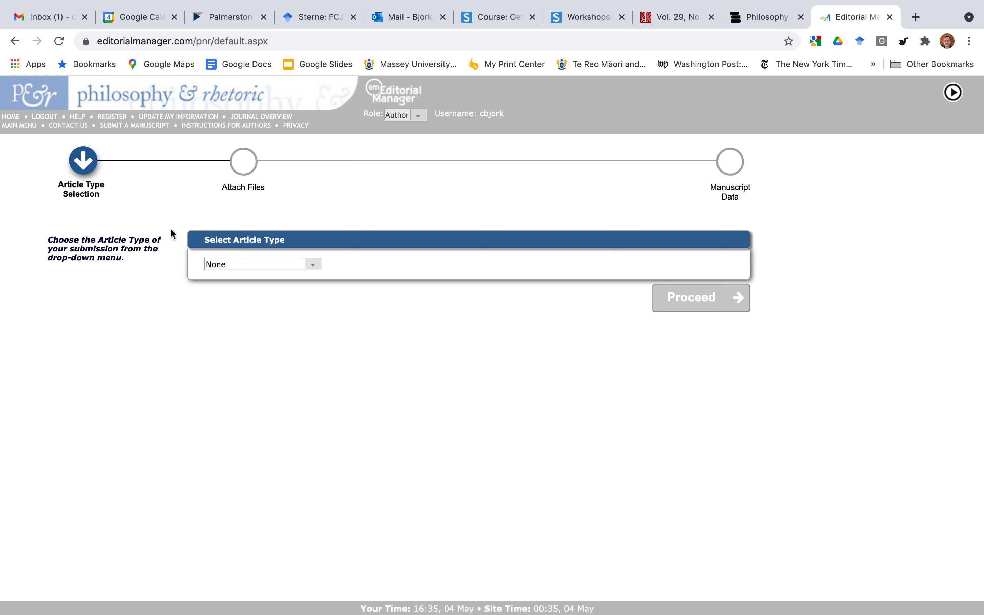
left_click(310, 265)
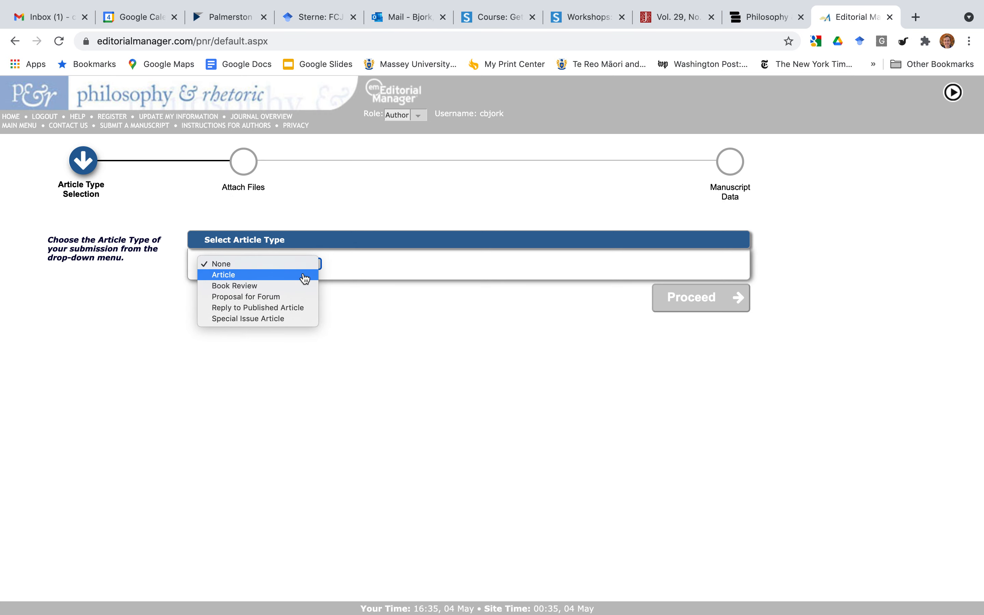
left_click(303, 275)
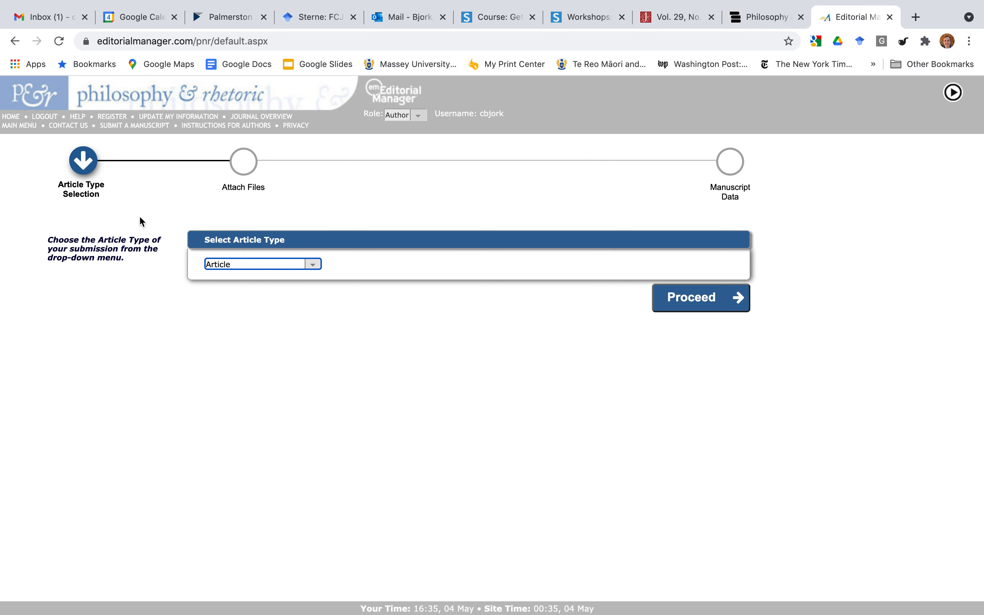
left_click(693, 306)
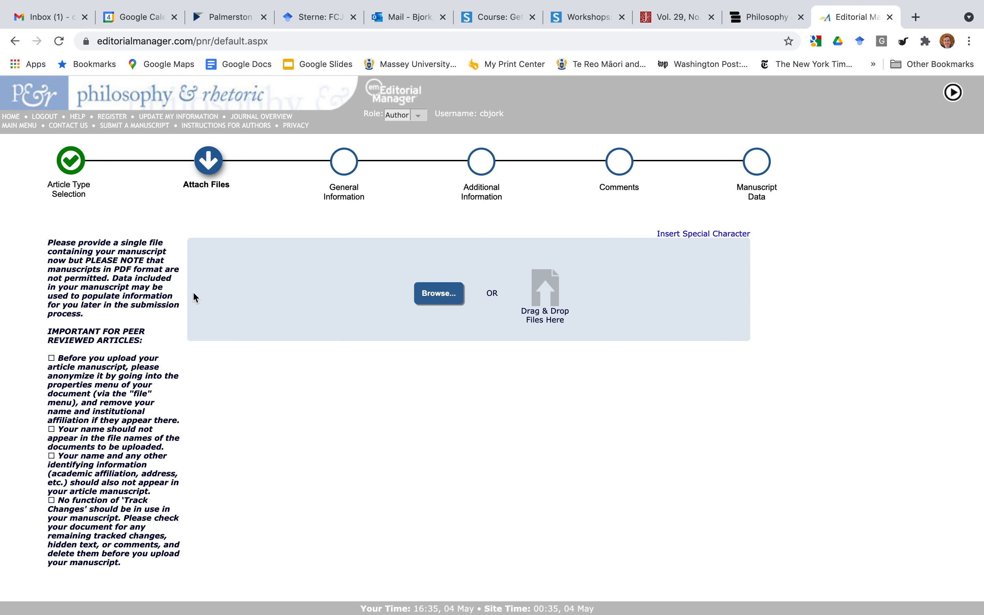
Review the PDF, anonymizing and file-menu instructions beside the Browse panel, then continue to the upload form.
left_click_drag(101, 261, 142, 380)
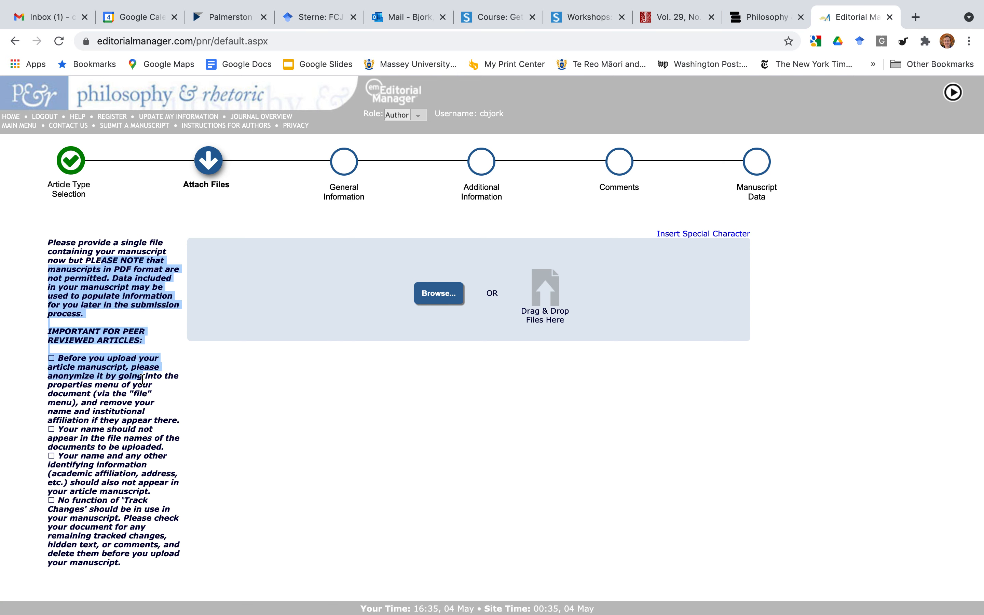
left_click(136, 302)
scroll(138, 303, "down", 1)
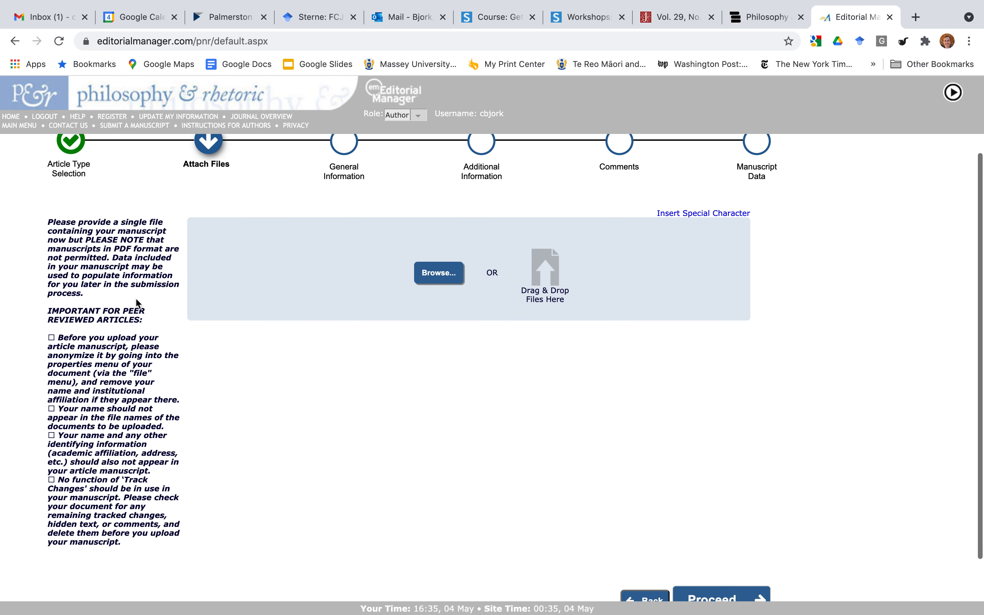
scroll(135, 301, "down", 2)
left_click(106, 305)
left_click_drag(107, 305, 41, 306)
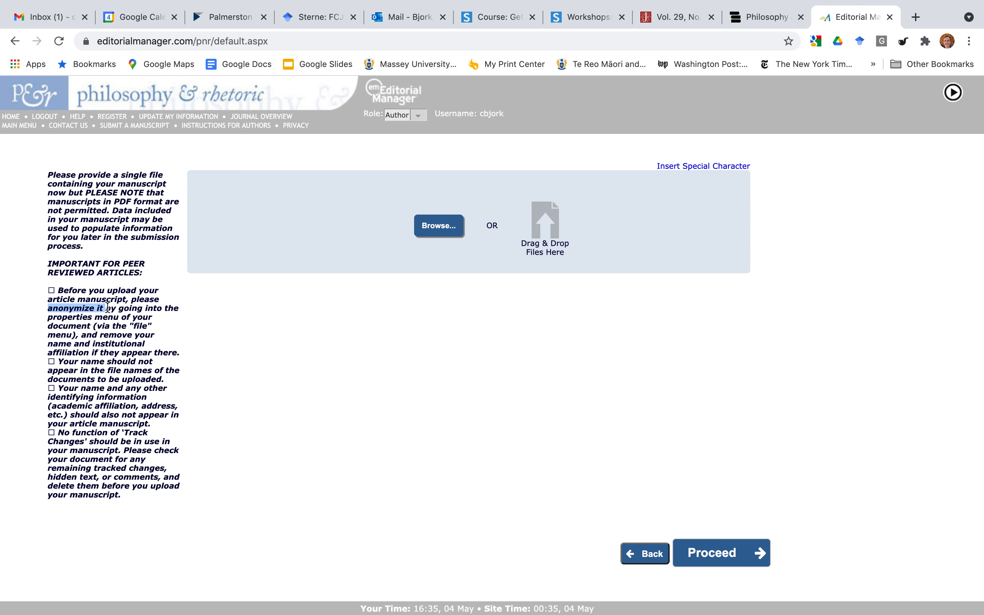
left_click_drag(108, 317, 146, 336)
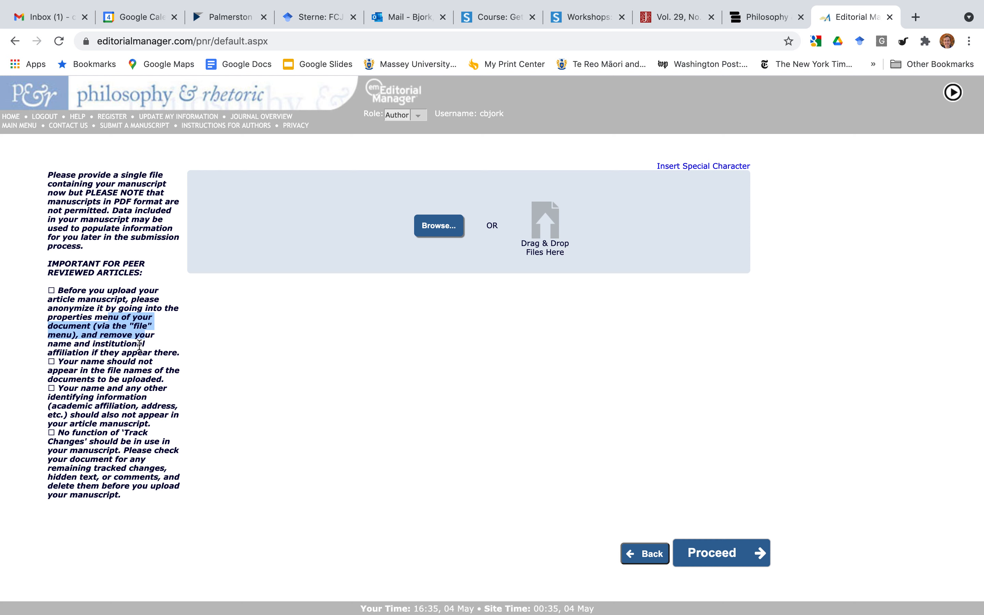
left_click(139, 346)
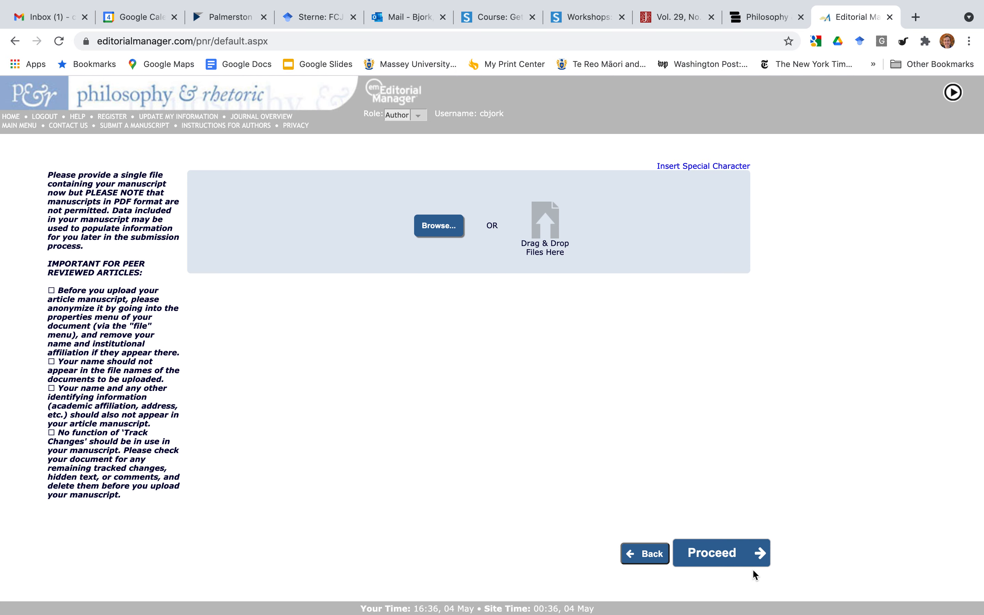
left_click(751, 554)
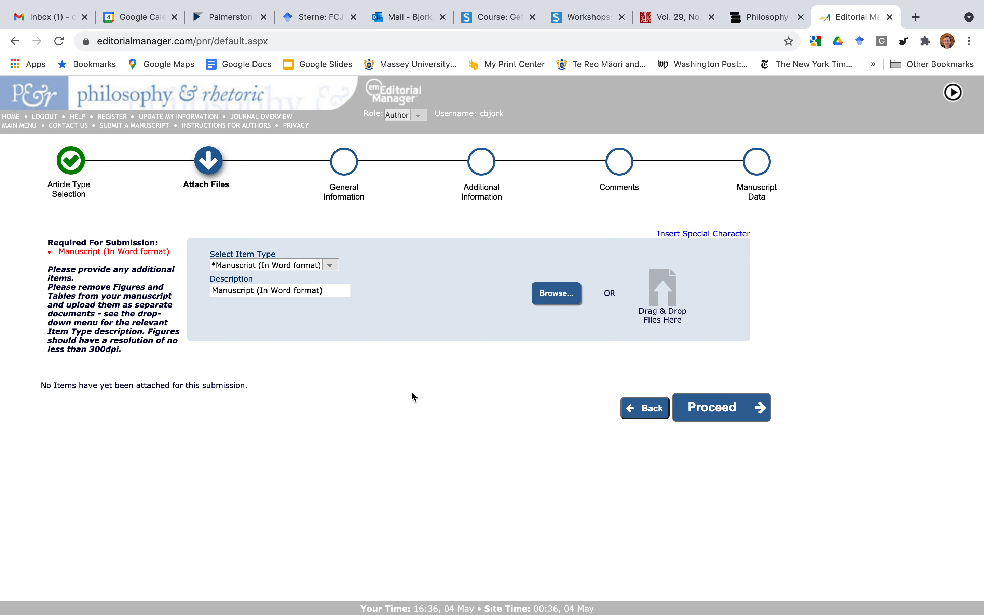
Keep Manuscript (In Word format) as the item type and continue without uploading a file.
left_click(333, 270)
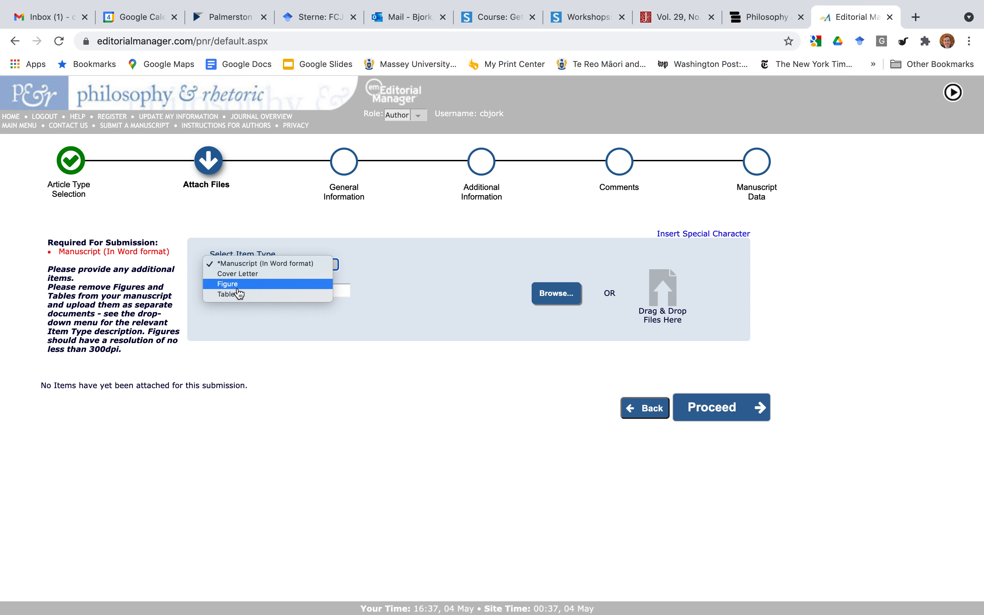
left_click(400, 364)
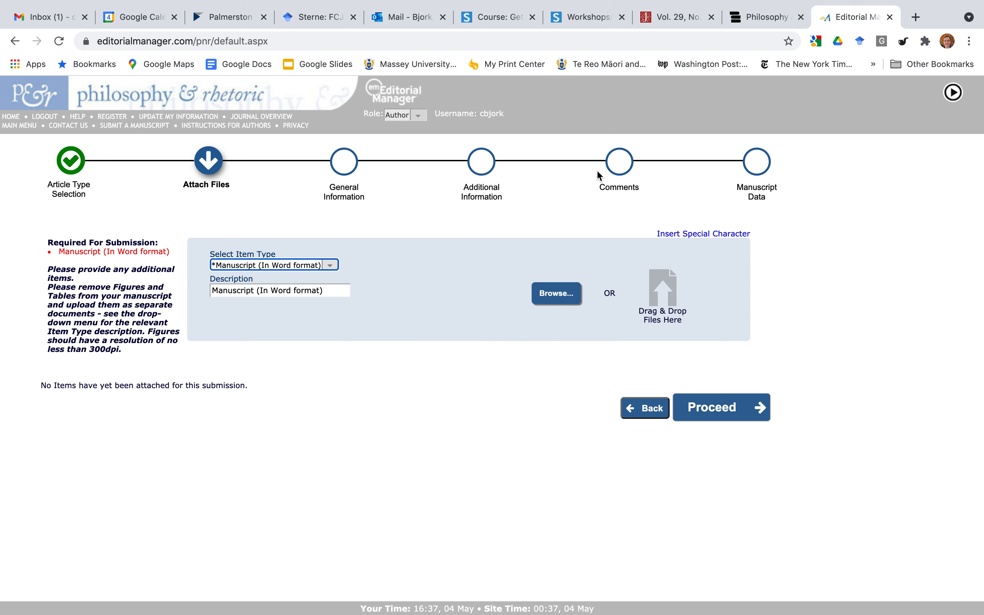
left_click(696, 407)
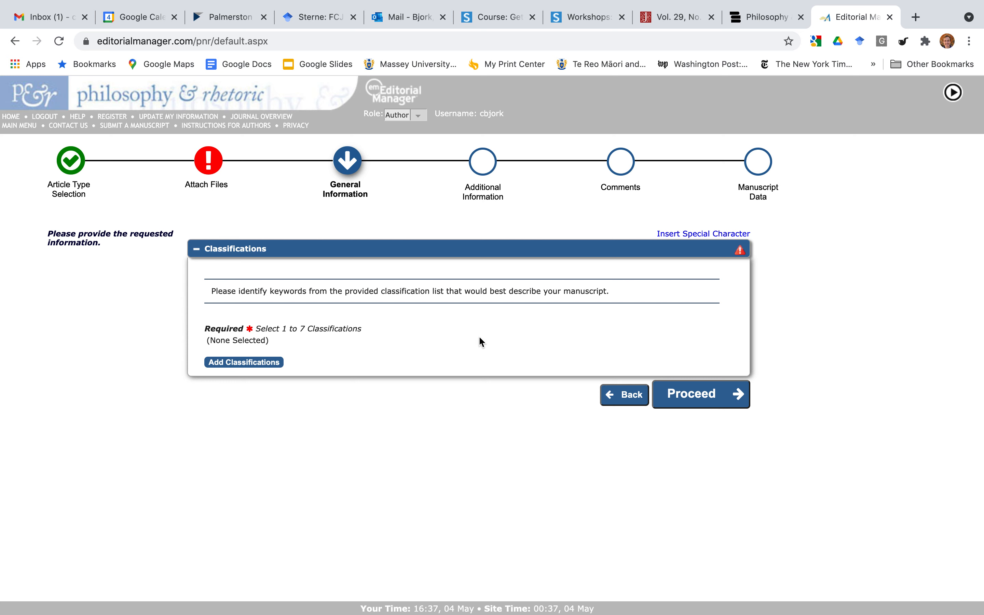
Open the classification keyword picker and scroll through the list to find Literary Theory.
left_click(265, 367)
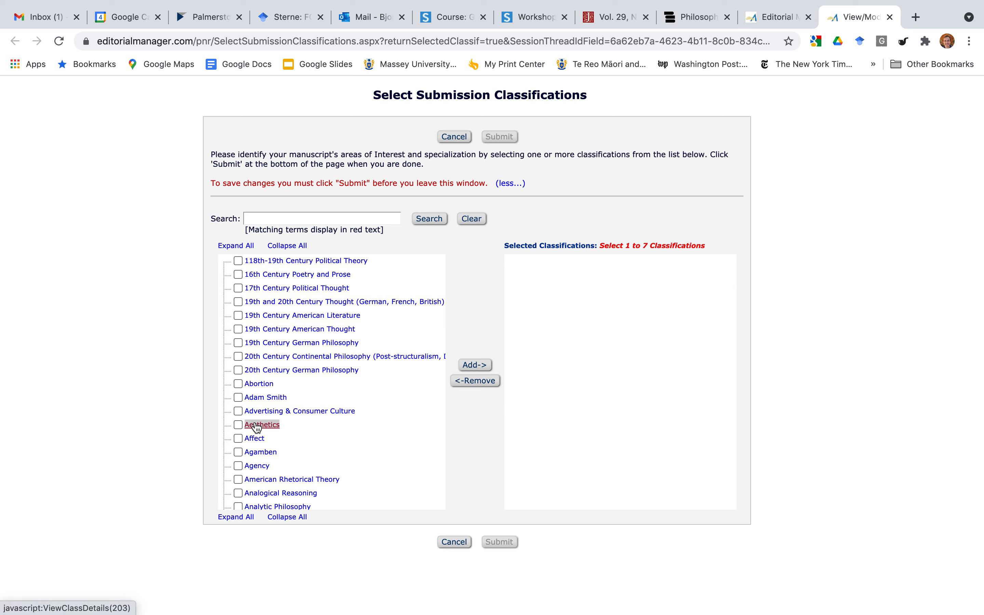
scroll(265, 326, "down", 6)
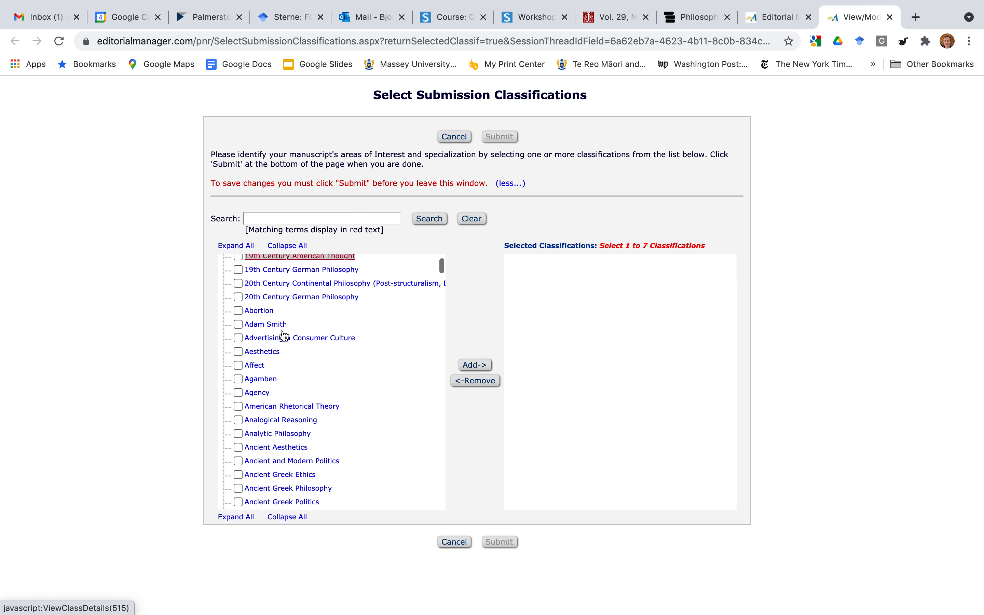
scroll(284, 336, "down", 10)
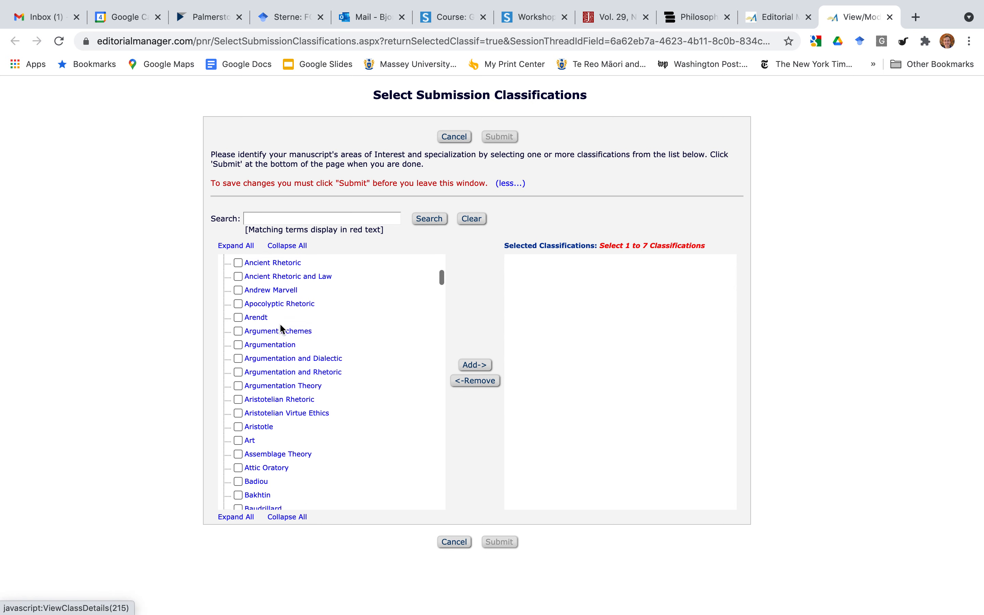
scroll(283, 329, "up", 5)
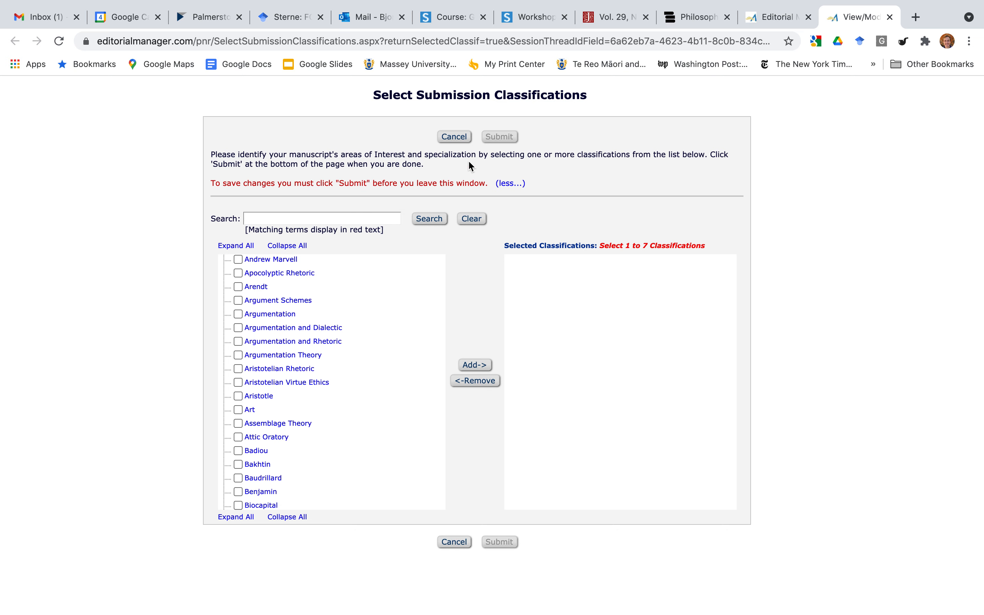
scroll(303, 366, "down", 5)
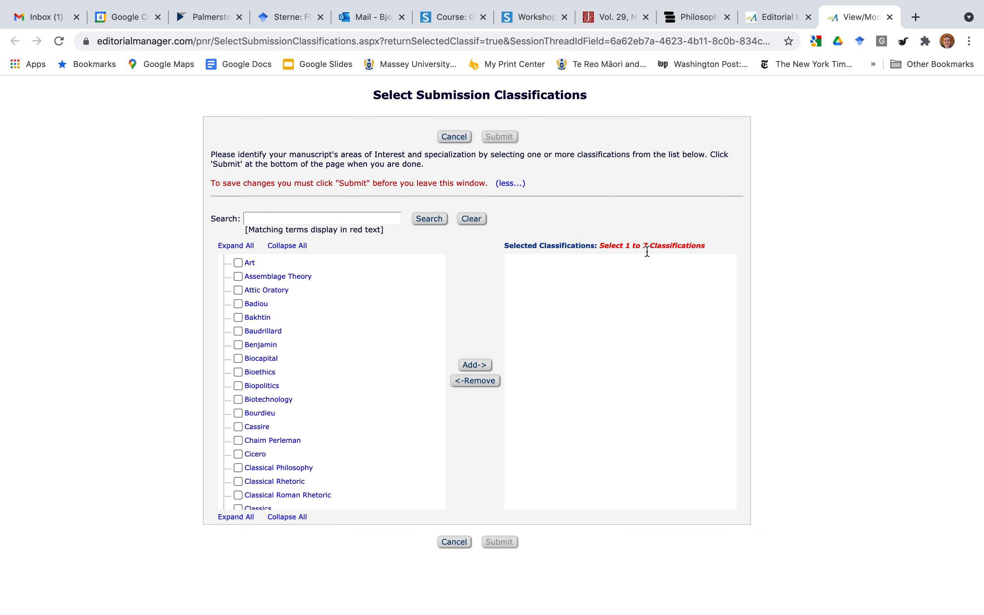
scroll(273, 351, "down", 2)
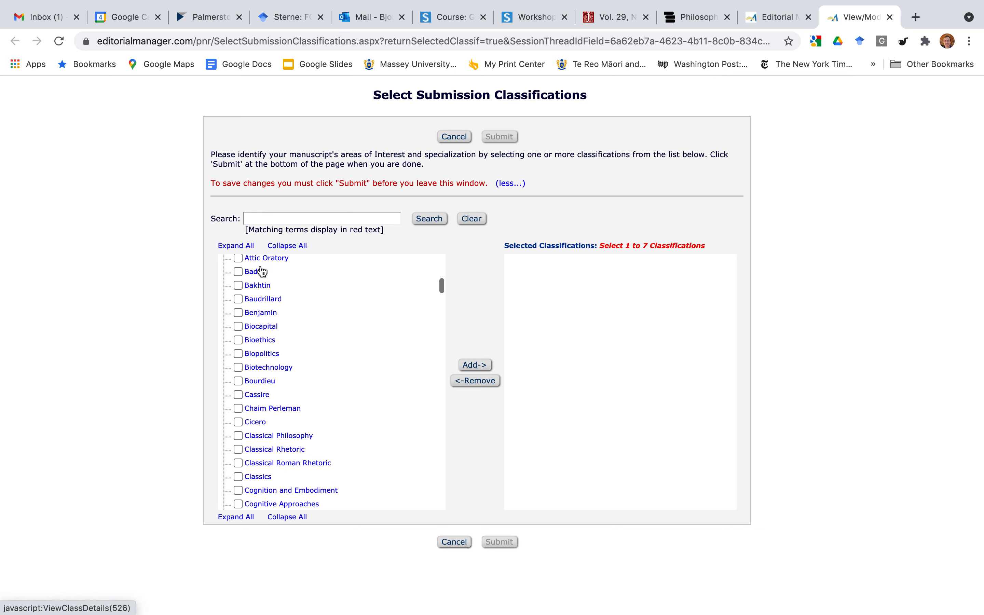
scroll(270, 327, "down", 6)
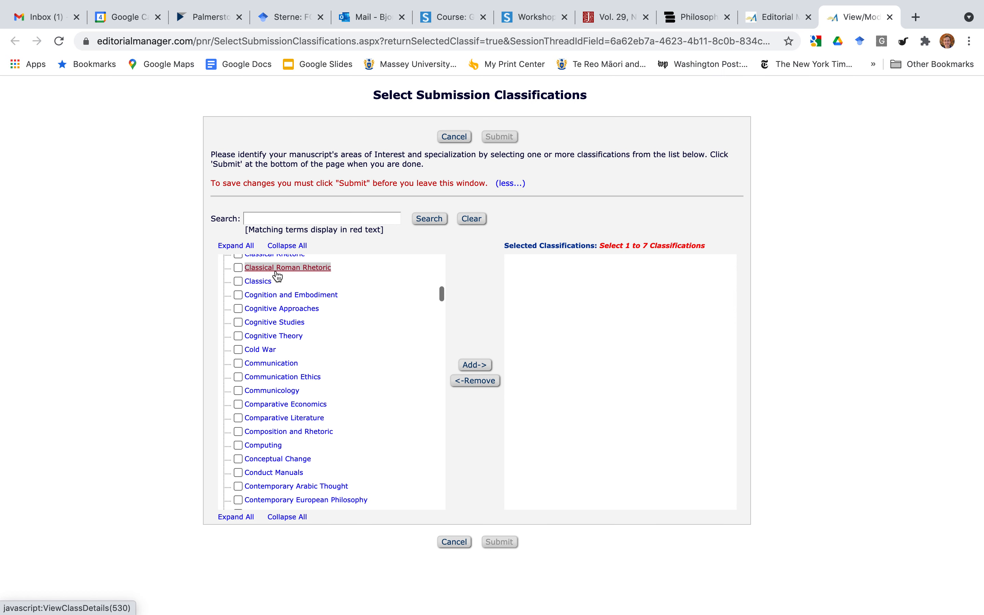
scroll(285, 405, "down", 10)
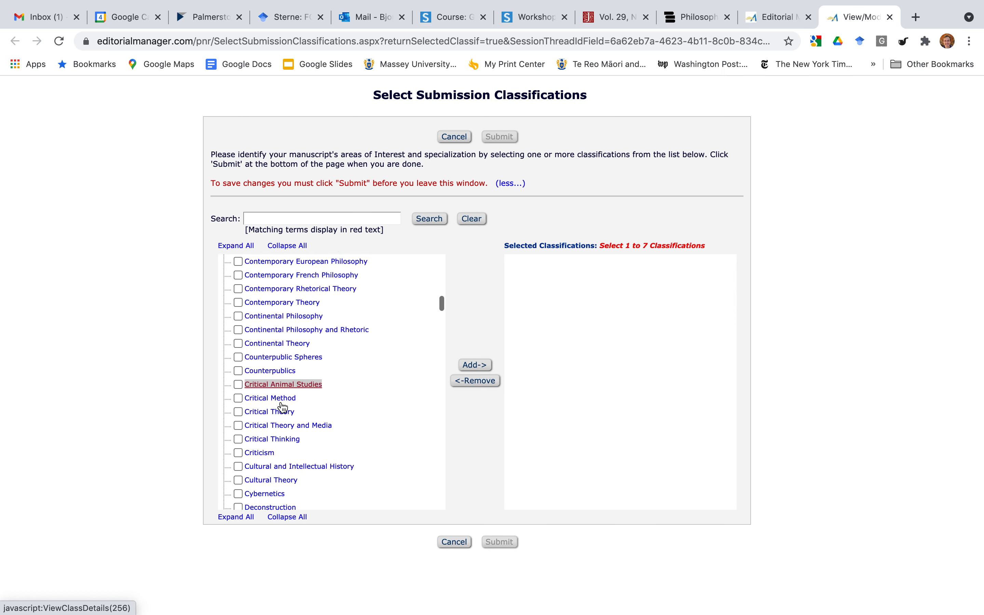
scroll(282, 406, "up", 2)
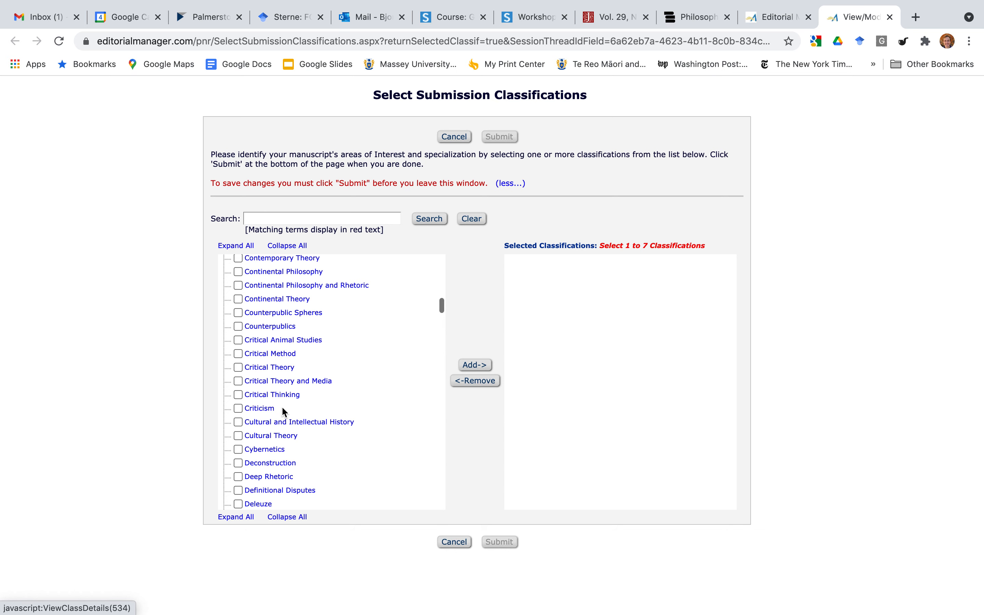
scroll(312, 443, "down", 5)
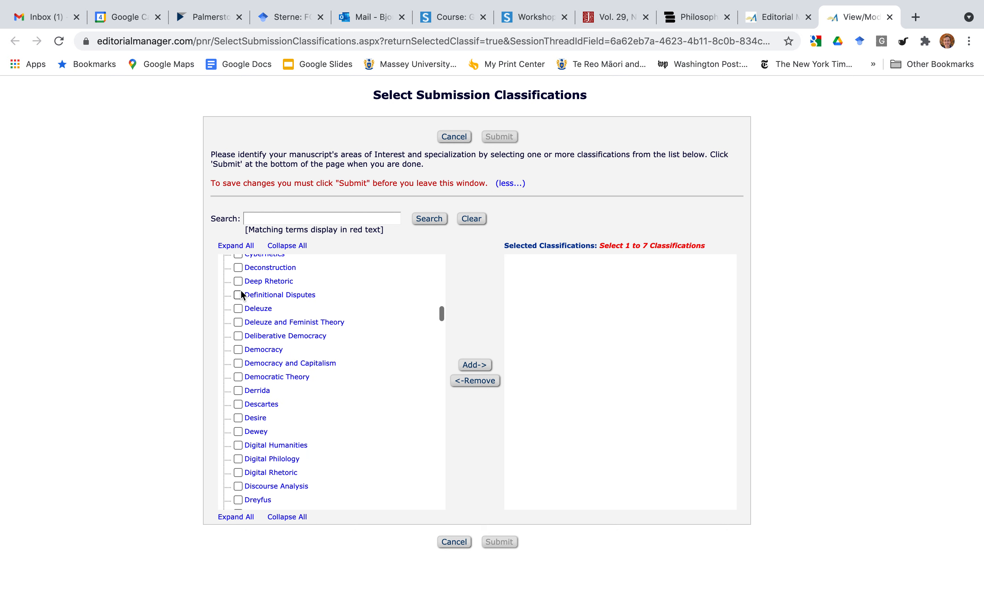
scroll(280, 438, "down", 5)
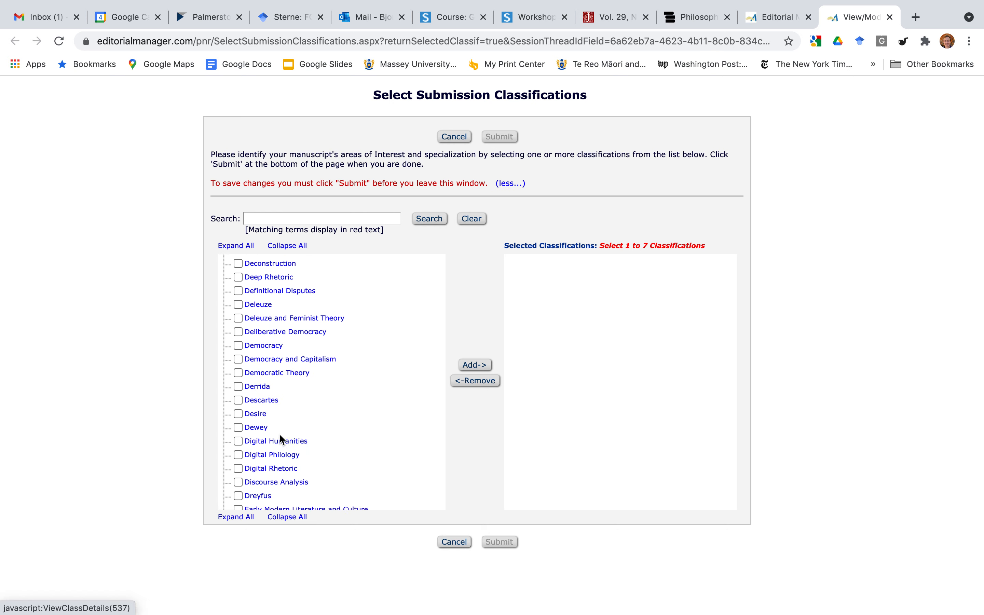
scroll(281, 440, "down", 8)
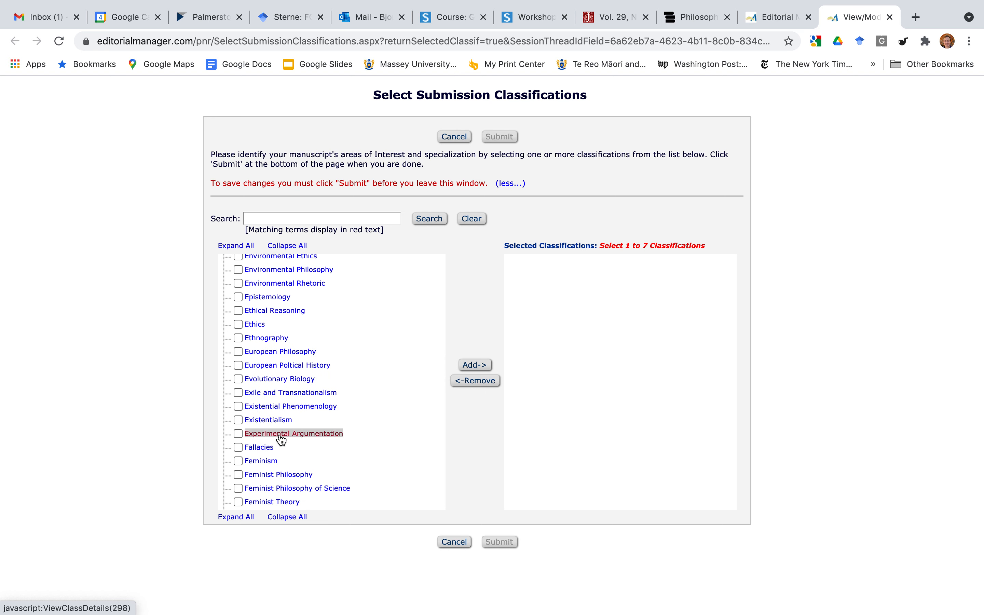
scroll(281, 439, "down", 2)
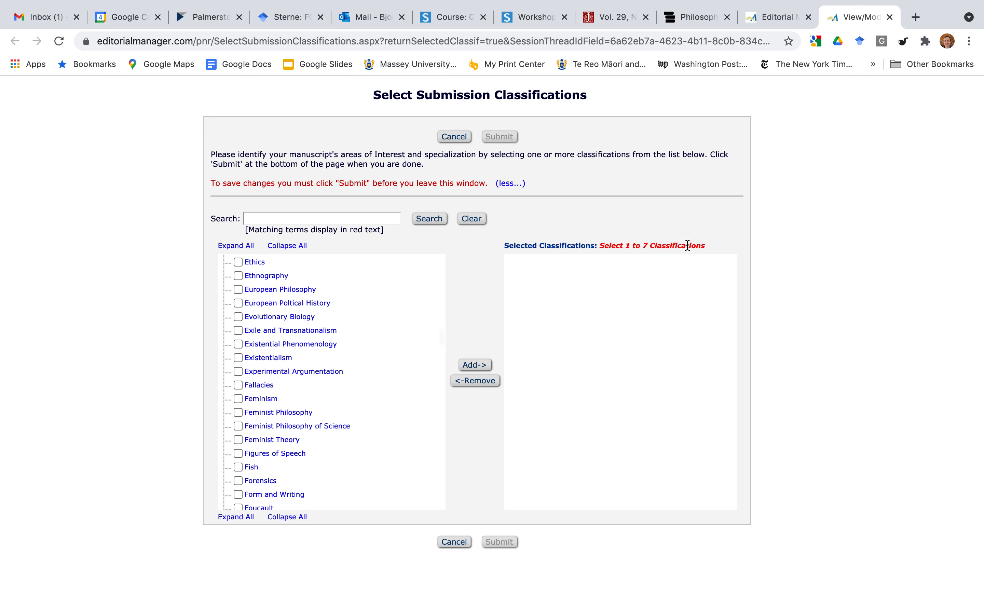
scroll(267, 421, "down", 3)
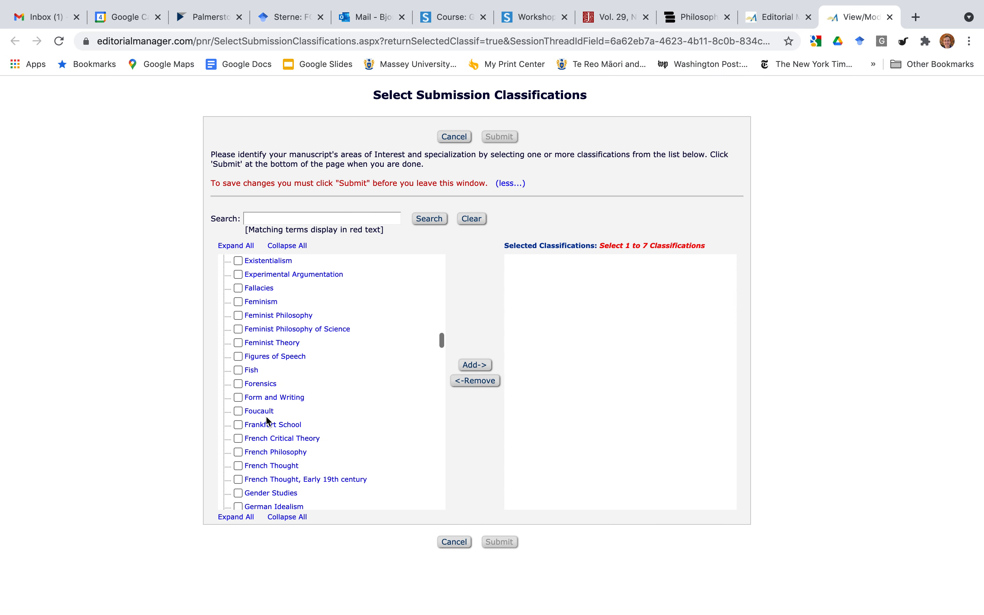
scroll(267, 421, "down", 15)
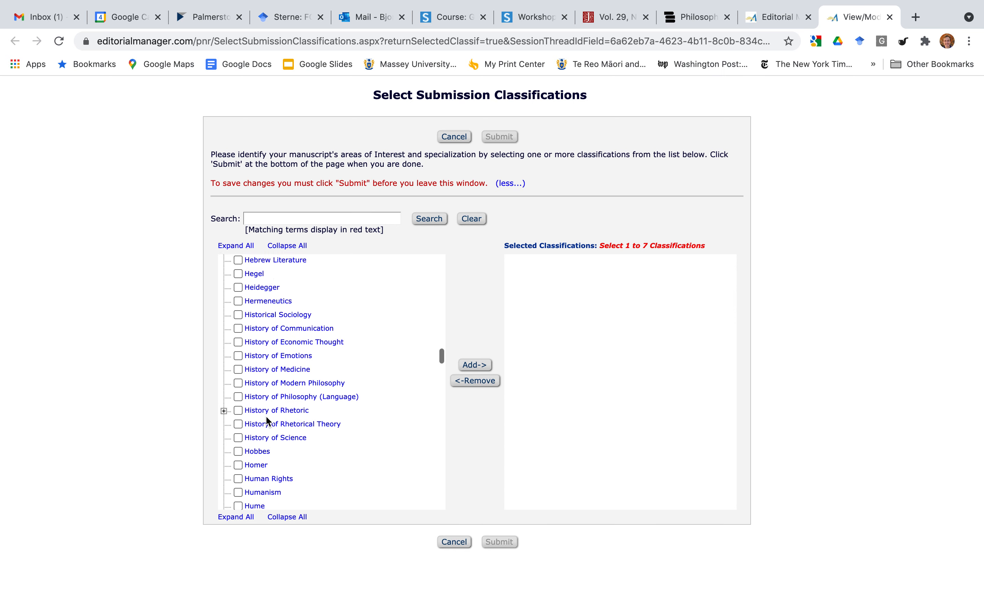
scroll(267, 421, "down", 15)
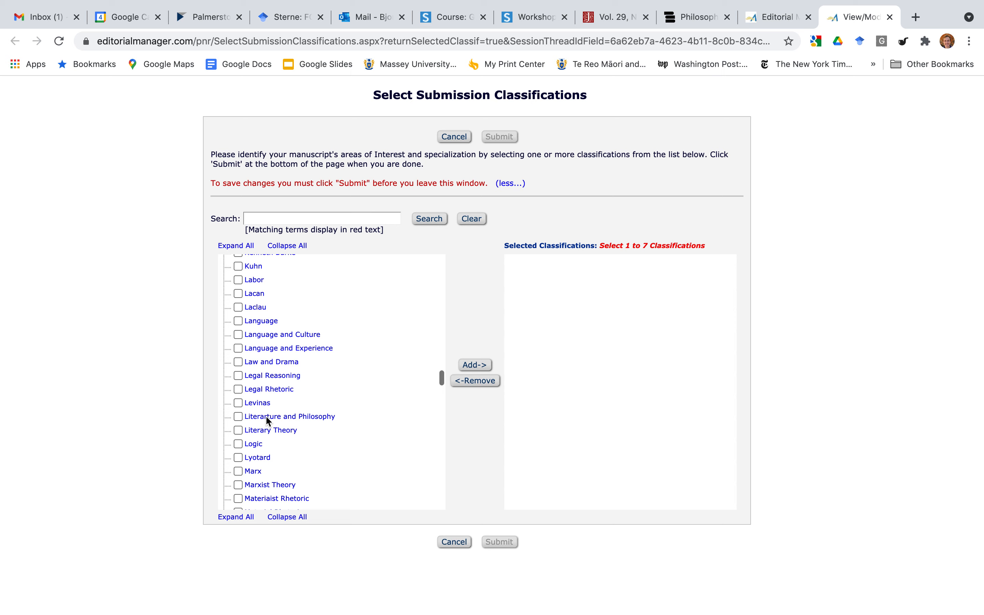
scroll(267, 421, "down", 3)
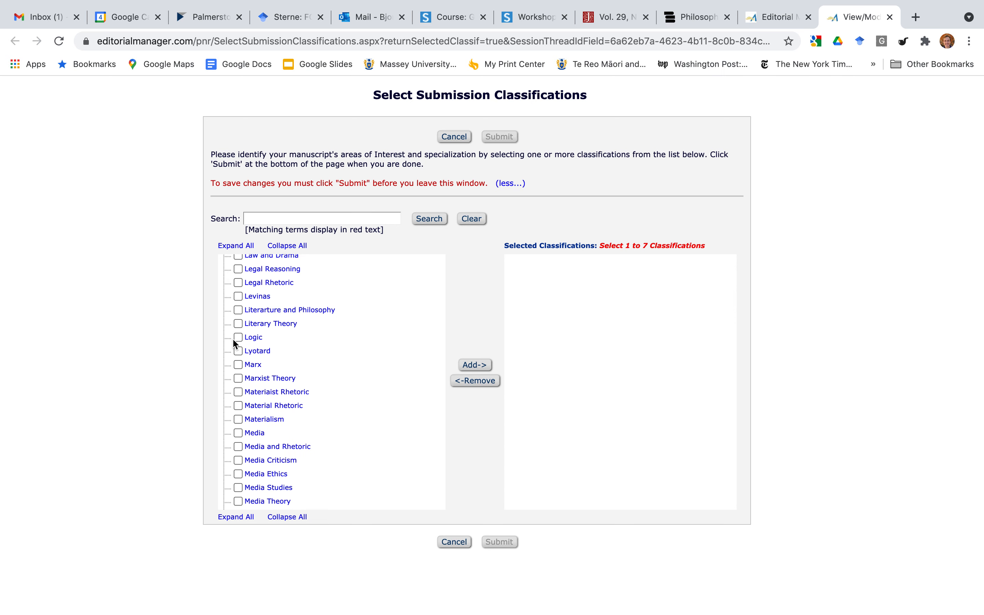
Tick Literary Theory, add it to the selected classifications, and submit the choice.
left_click(238, 323)
left_click(474, 365)
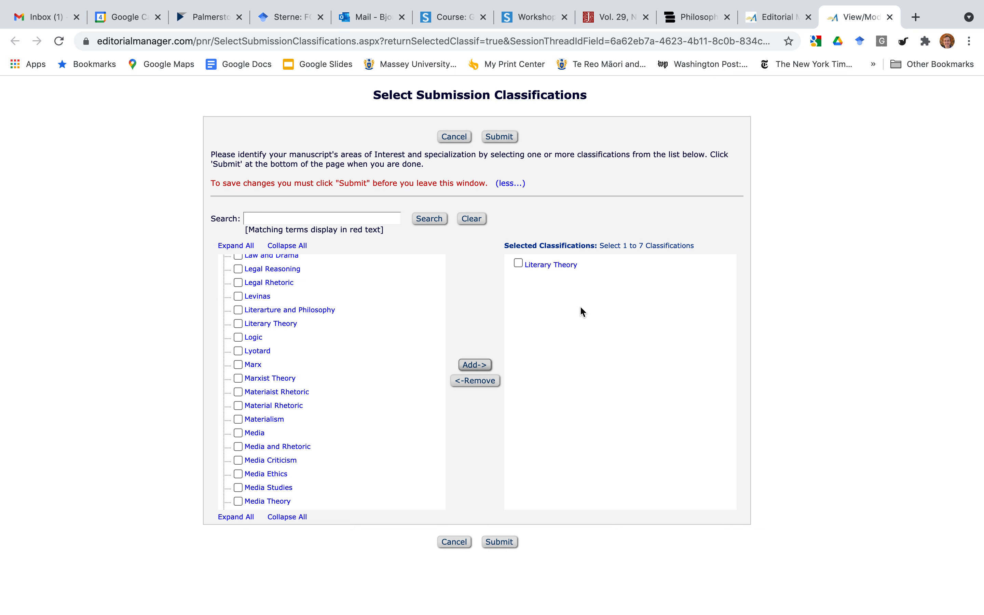
scroll(331, 387, "down", 3)
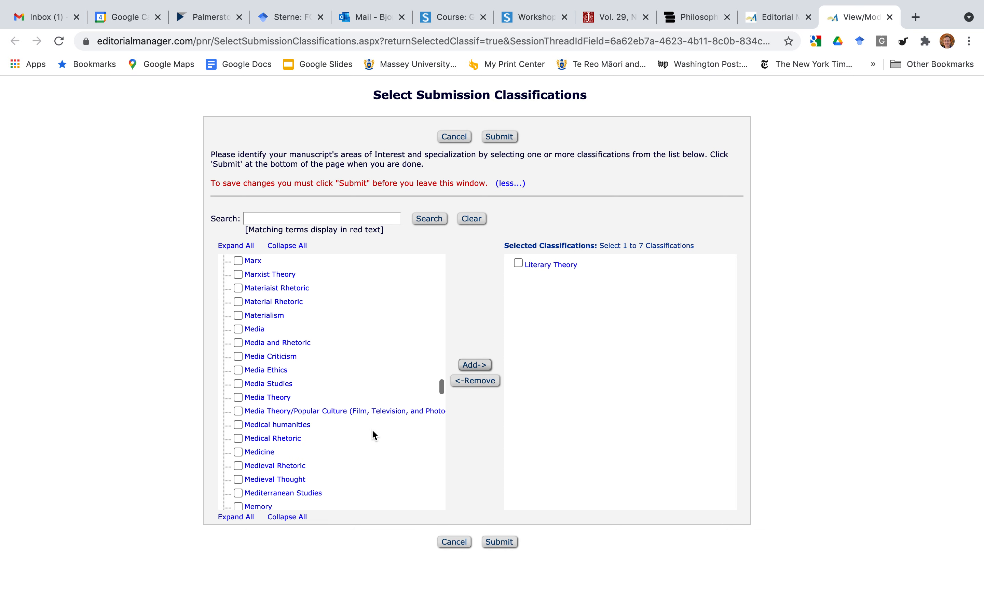
left_click(498, 543)
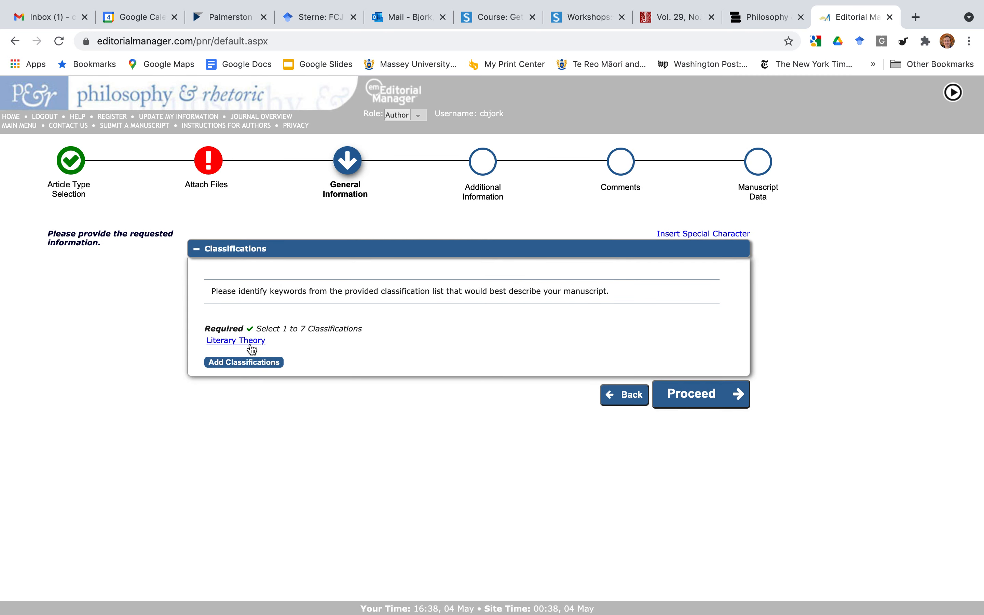
Continue to the Additional Information questionnaire and read the blind-review and word-count questions.
left_click(707, 406)
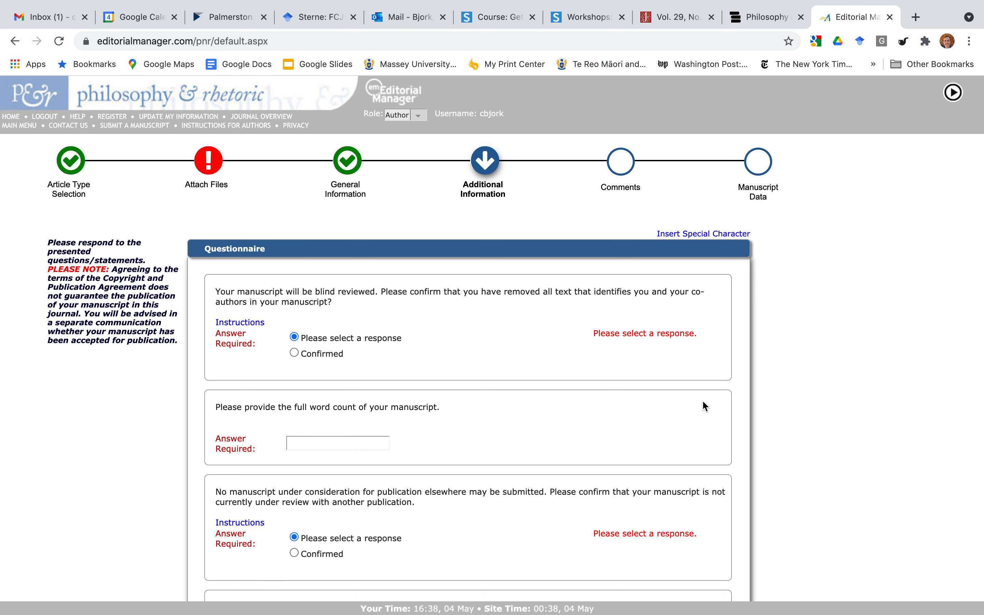
scroll(741, 436, "down", 5)
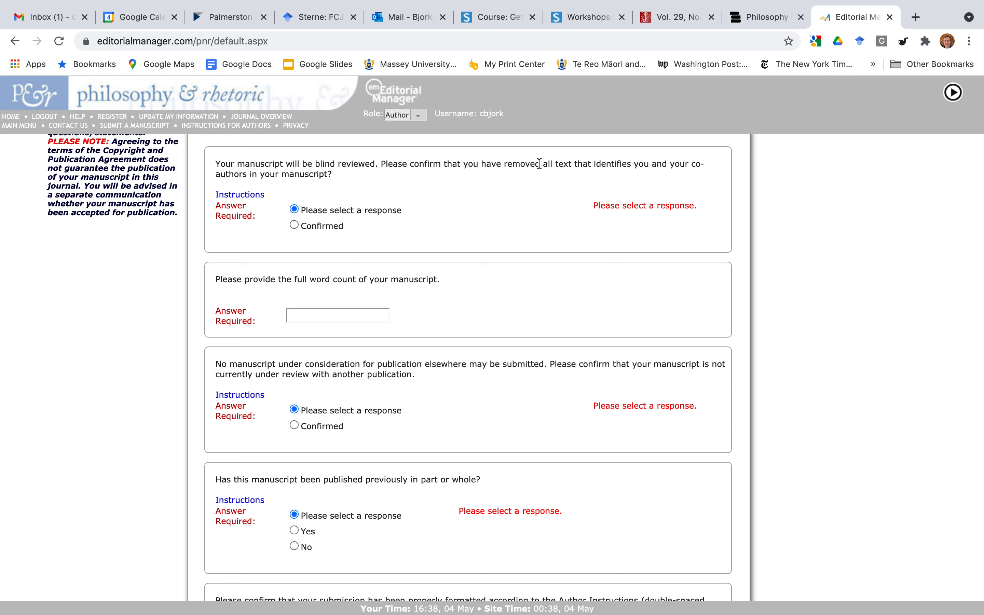
left_click_drag(541, 164, 594, 165)
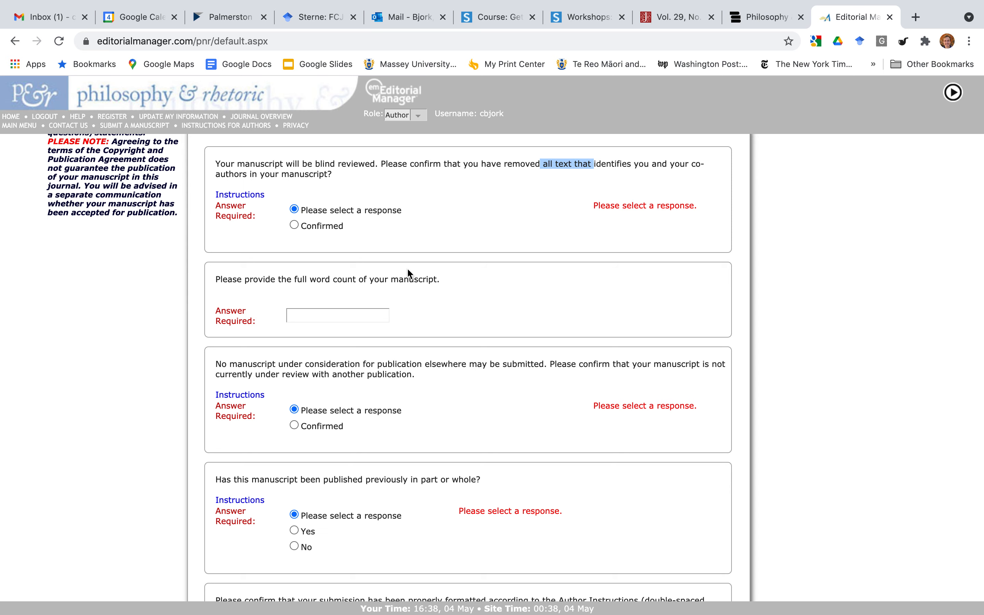
scroll(407, 268, "down", 2)
left_click(363, 277)
scroll(427, 332, "down", 4)
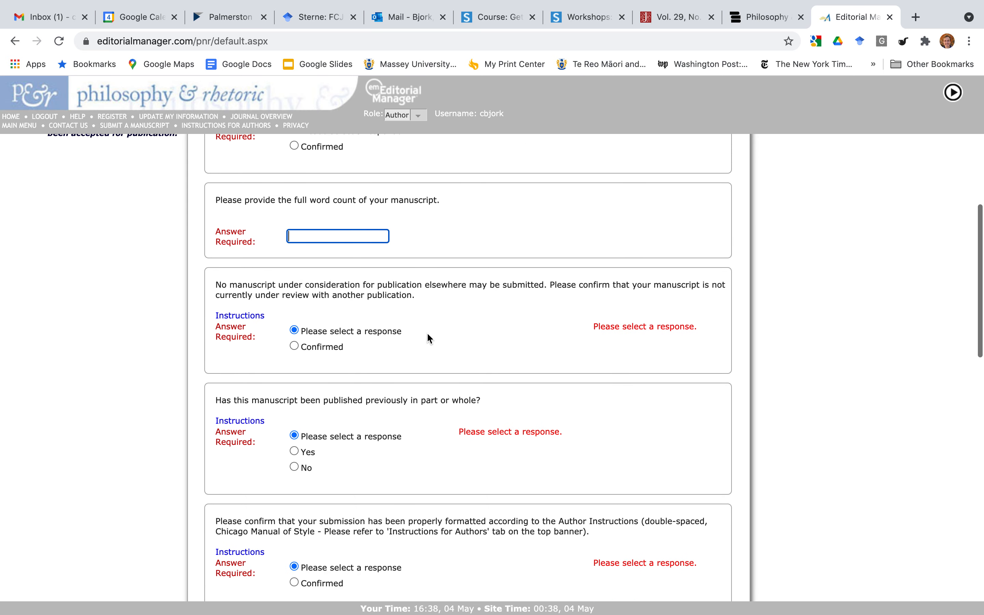
scroll(450, 289, "down", 3)
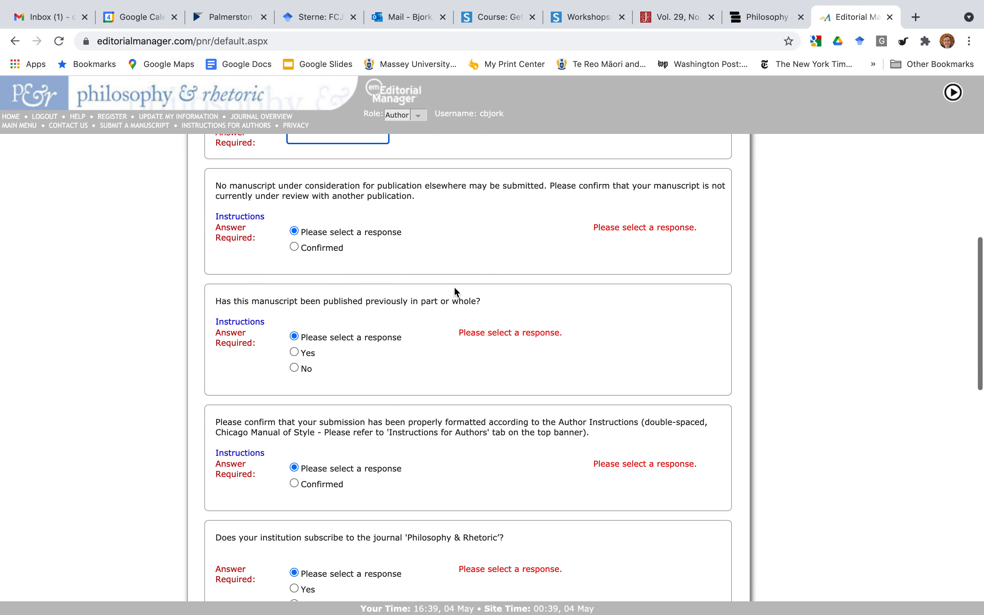
Read the not-under-review requirement and the published-previously question further down the page.
left_click_drag(226, 182, 546, 186)
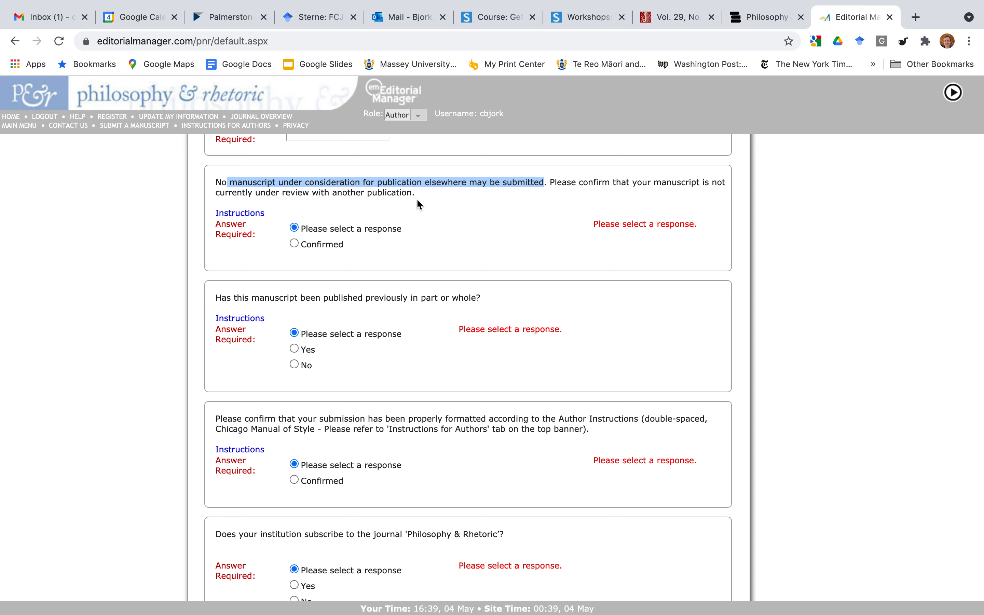
left_click(448, 286)
scroll(448, 287, "down", 3)
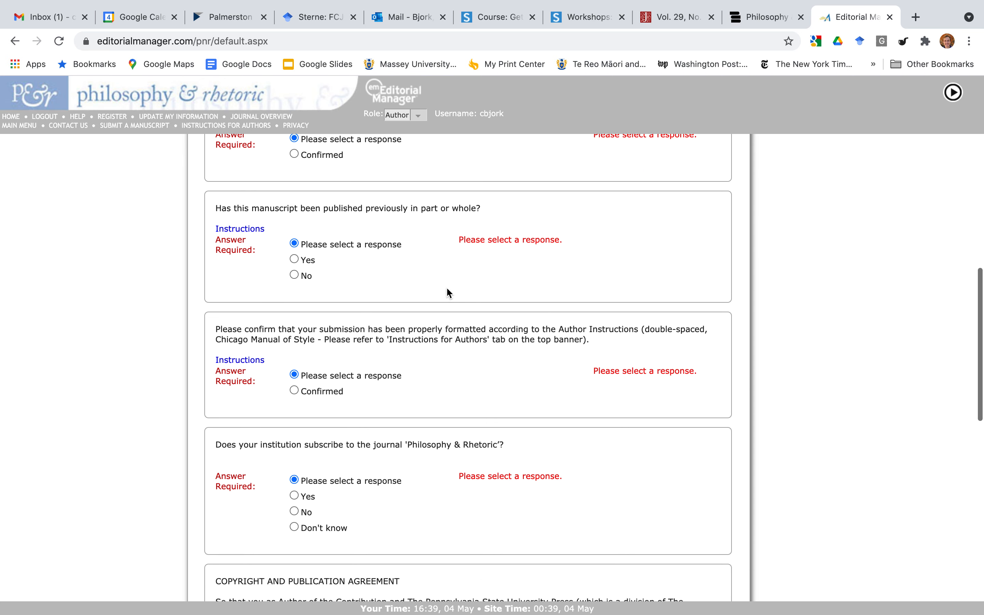
left_click_drag(348, 209, 469, 208)
scroll(445, 282, "down", 2)
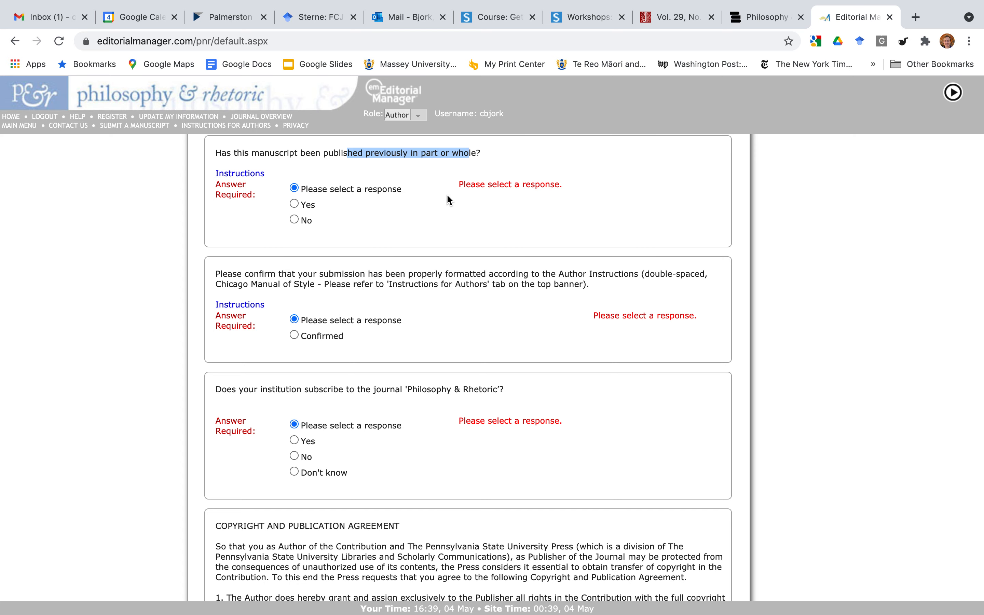
scroll(449, 212, "down", 4)
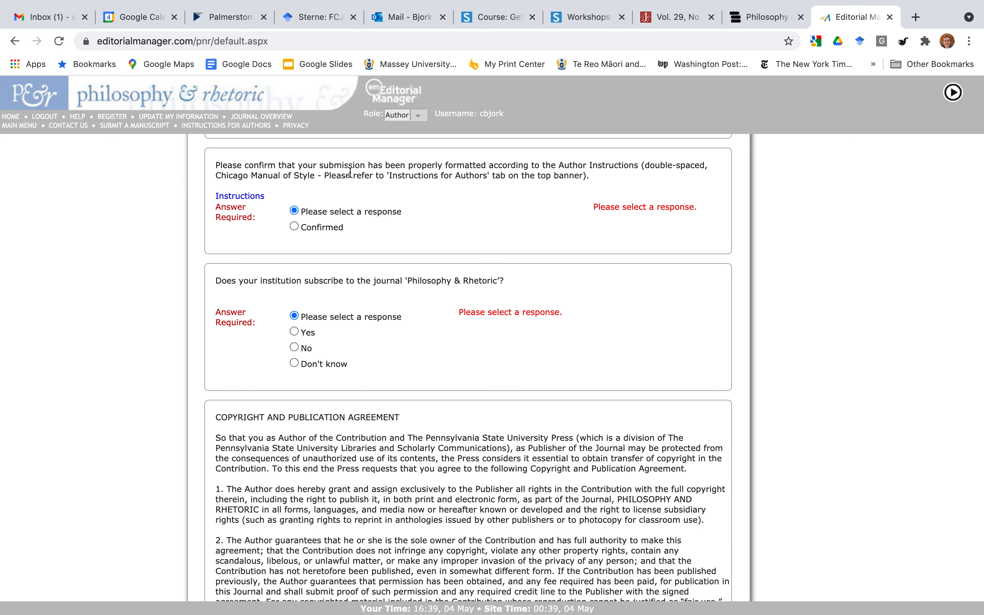
Review the Chicago Manual of Style requirement and tick 'I agree' for the copyright and publication agreement.
left_click_drag(321, 175, 246, 175)
scroll(536, 278, "down", 4)
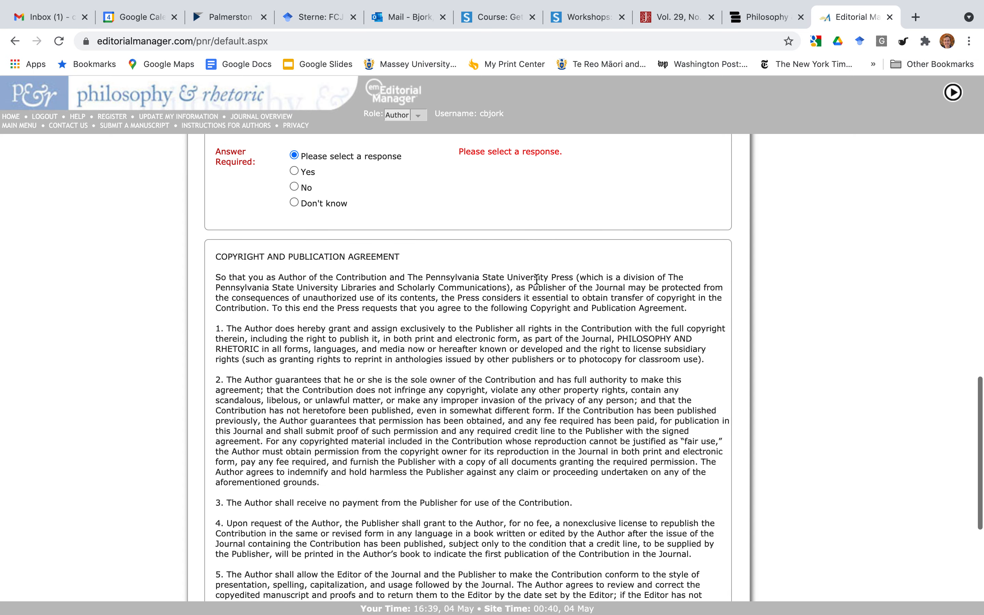
scroll(536, 279, "down", 5)
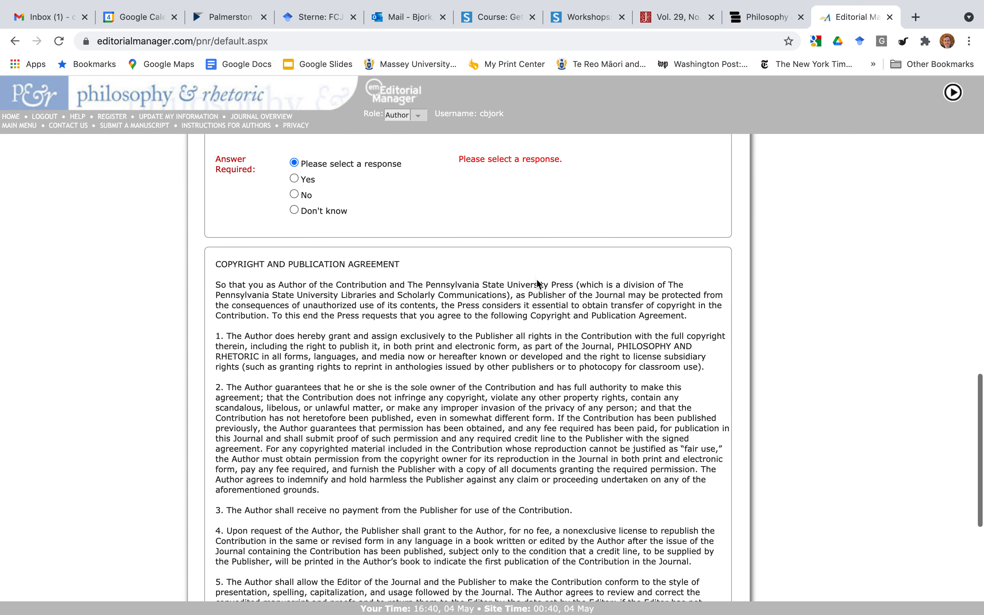
scroll(463, 292, "down", 1)
scroll(462, 292, "up", 2)
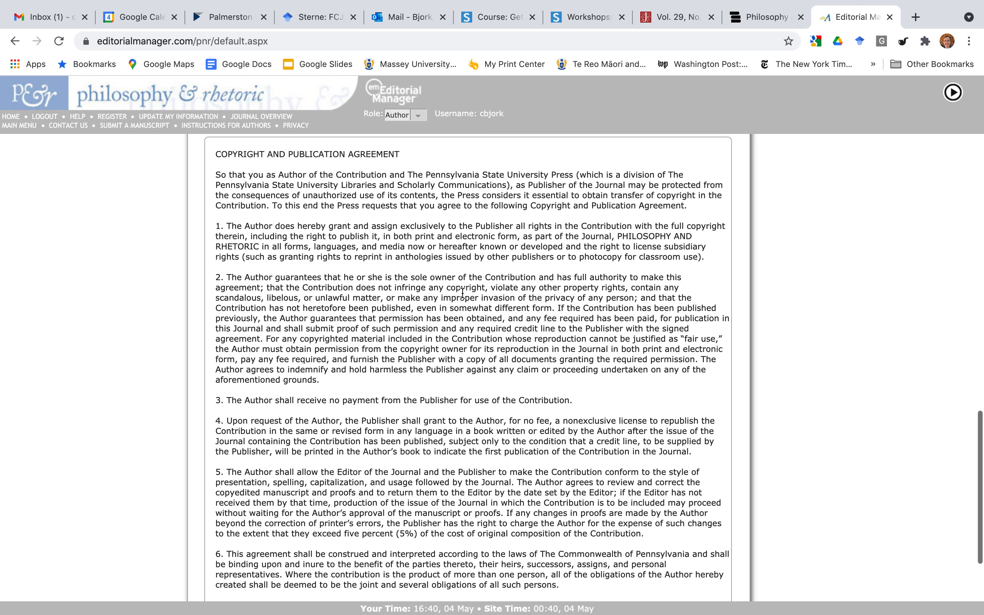
left_click(231, 152)
left_click_drag(231, 152, 413, 154)
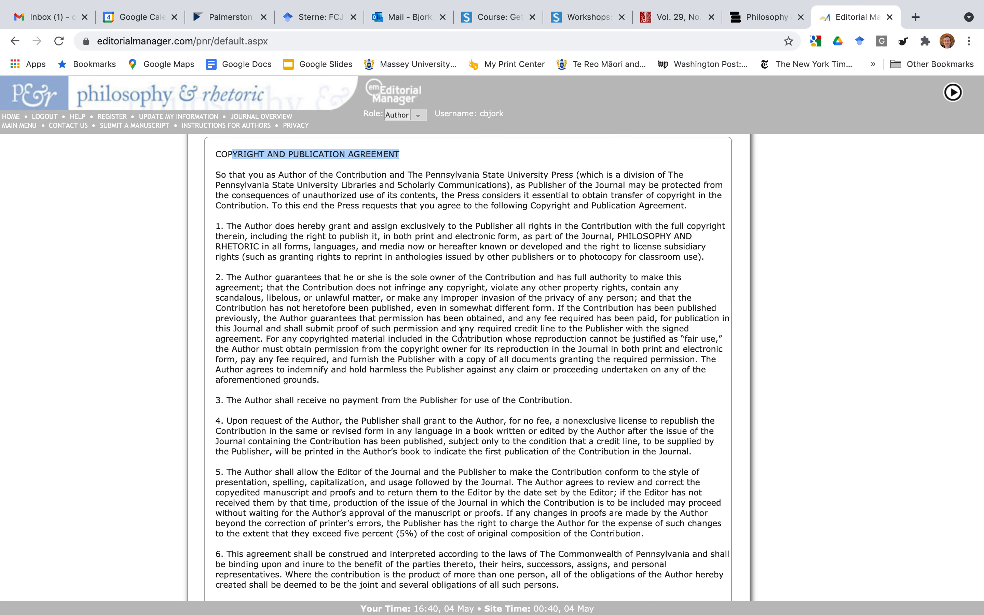
scroll(462, 333, "down", 3)
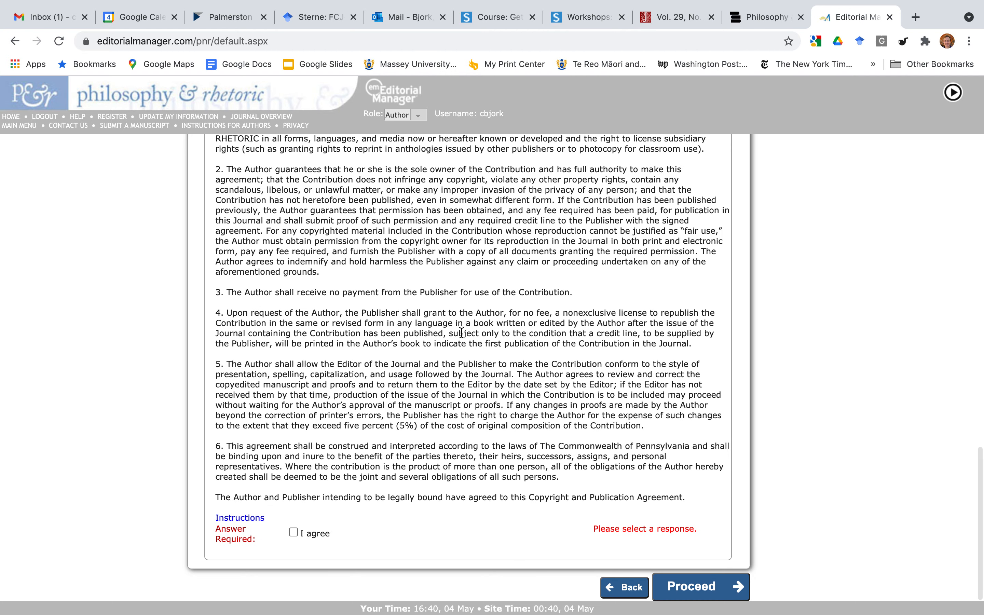
left_click(291, 532)
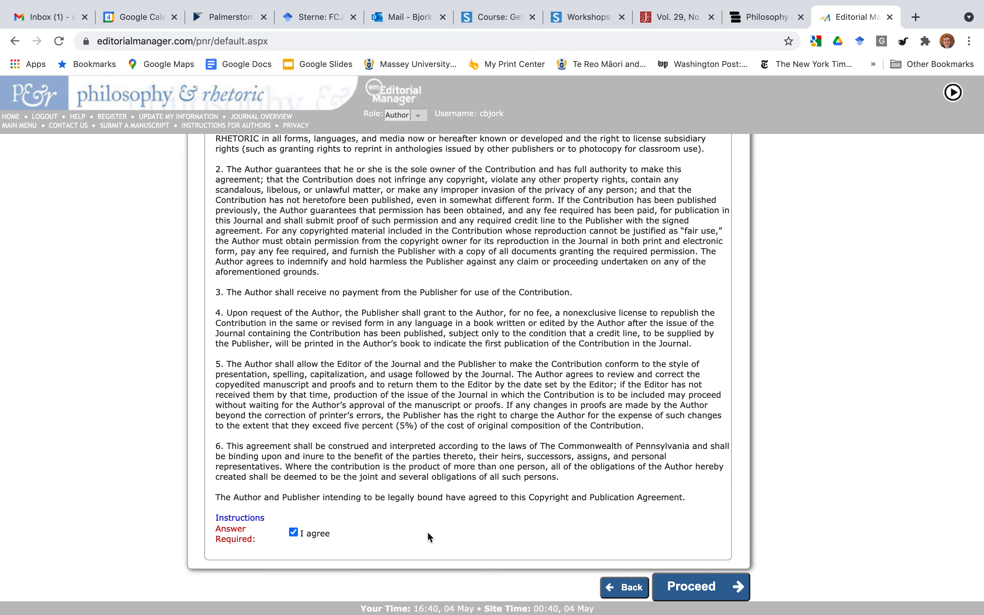
Look over the full-name and mailing-address answer boxes, then continue to the Comments step.
scroll(528, 523, "down", 4)
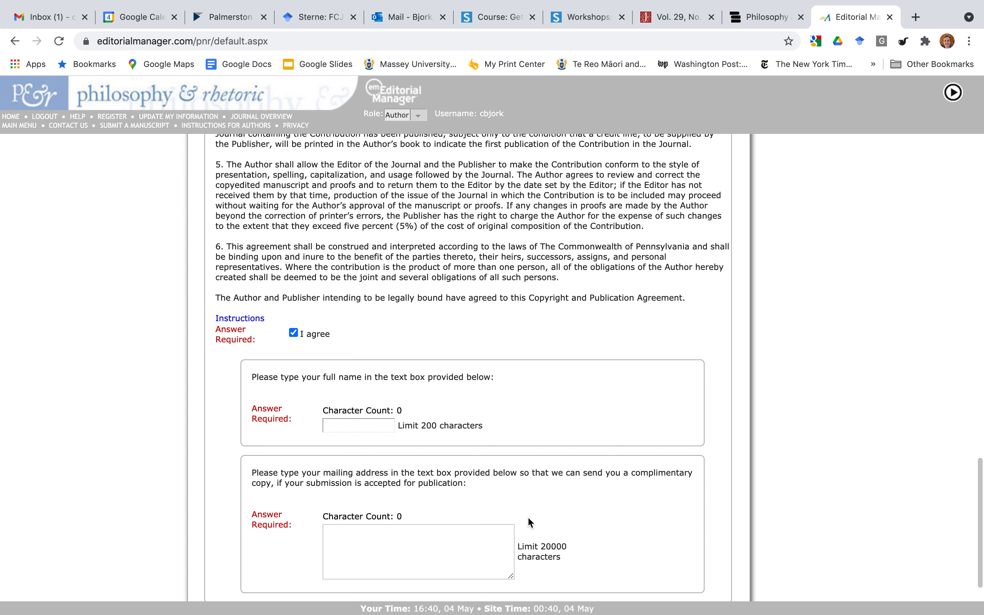
scroll(527, 522, "down", 3)
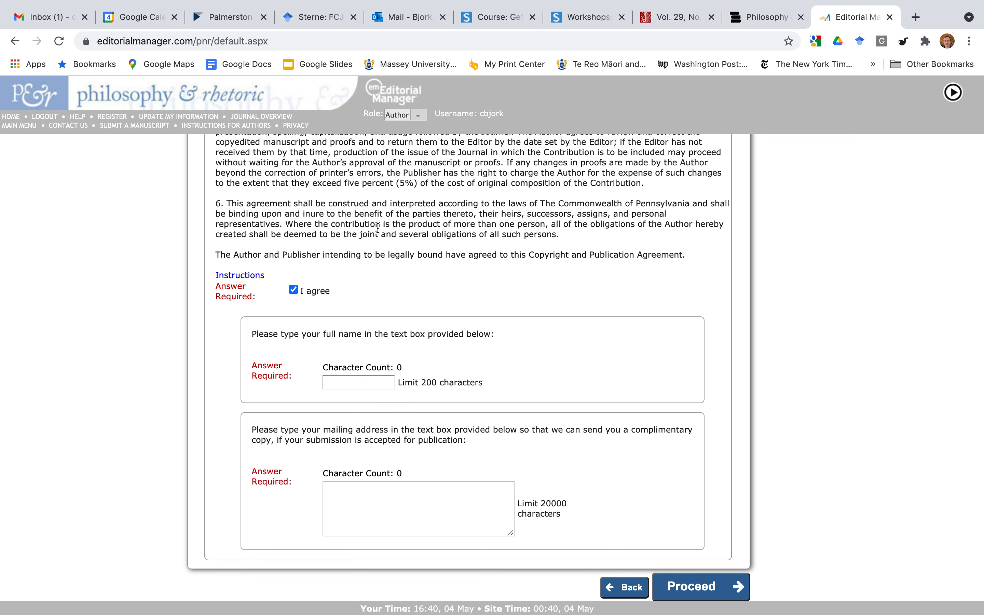
left_click(365, 383)
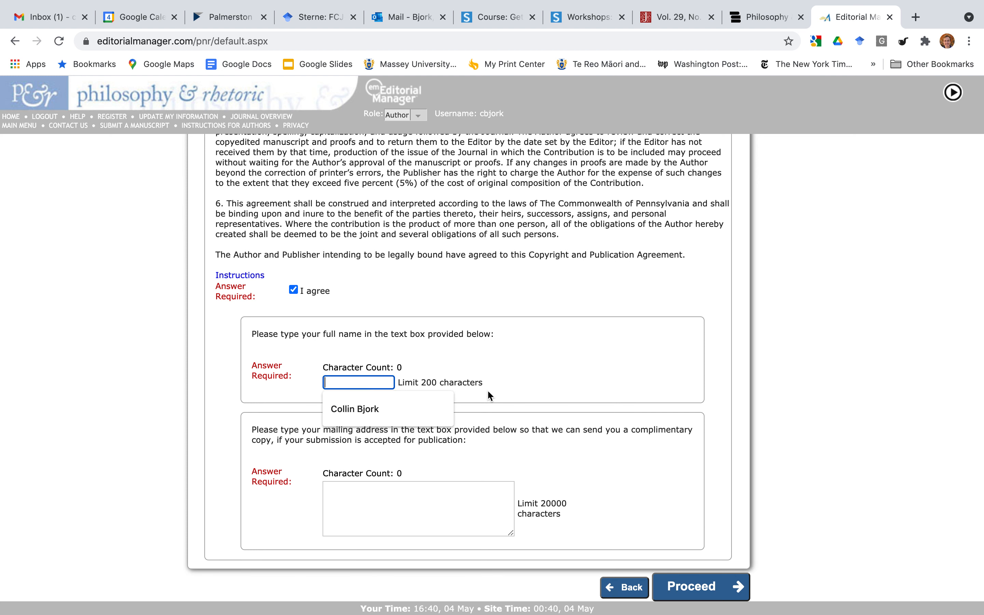
left_click(540, 464)
left_click(462, 497)
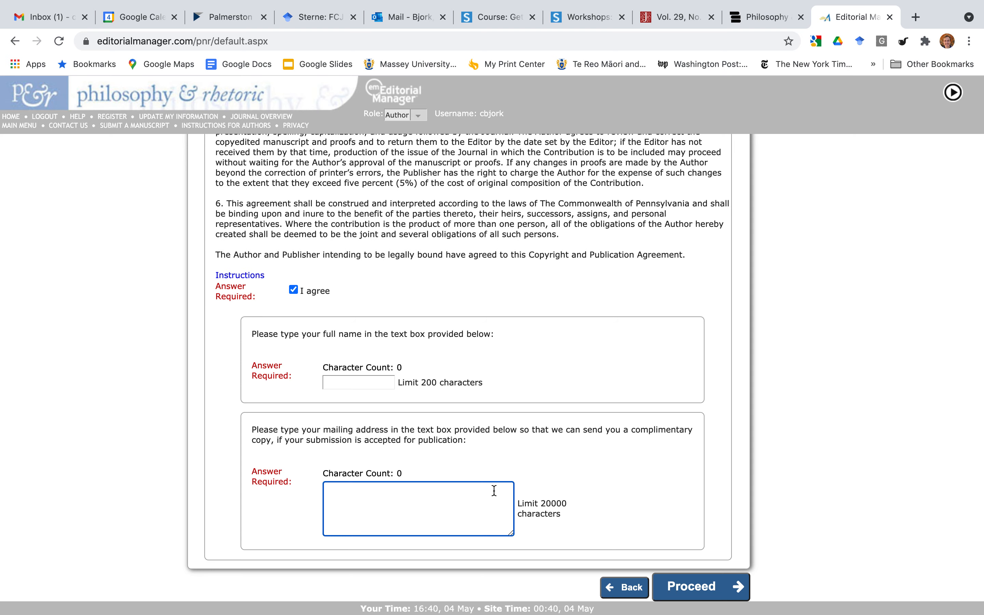
left_click(638, 426)
double_click(637, 427)
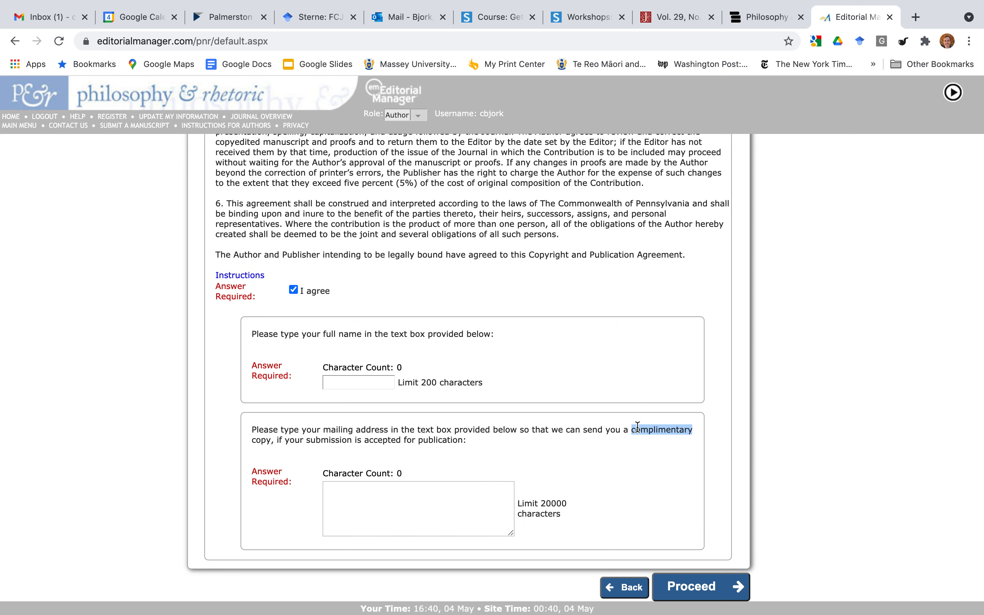
left_click(687, 590)
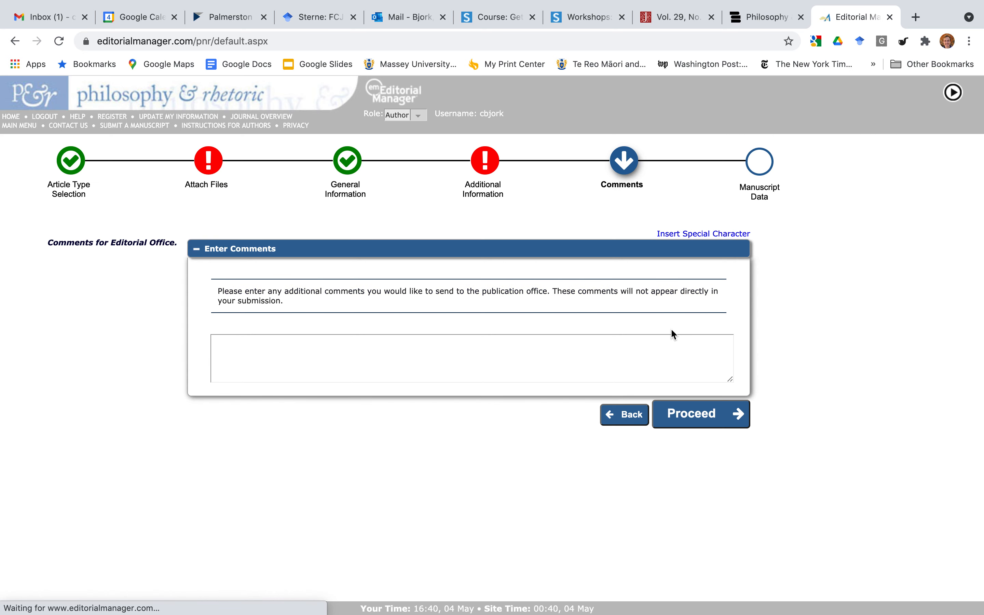
Leave the Enter Comments box empty and continue to the Manuscript Data step.
left_click(439, 349)
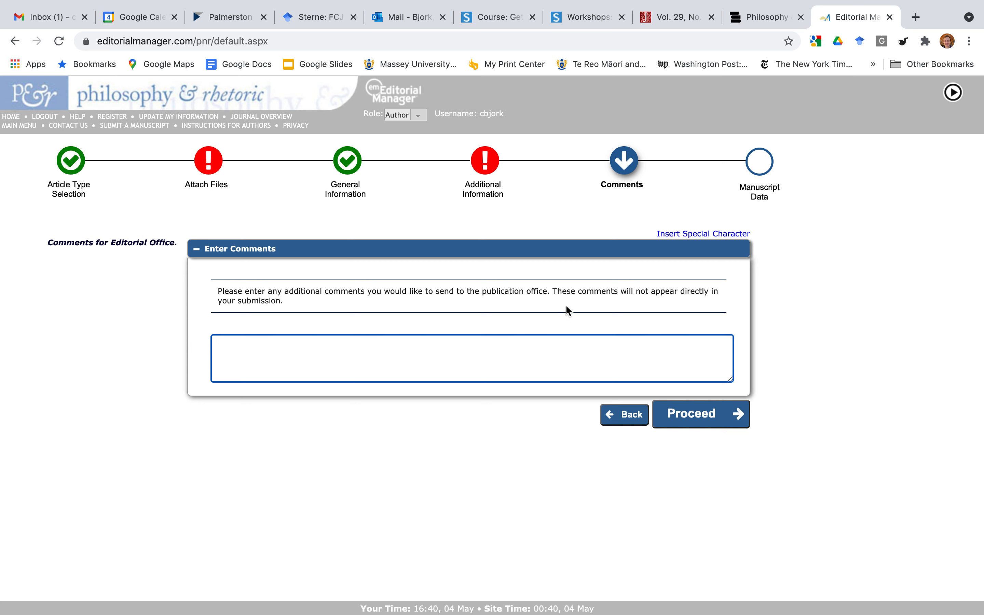
left_click_drag(558, 290, 677, 311)
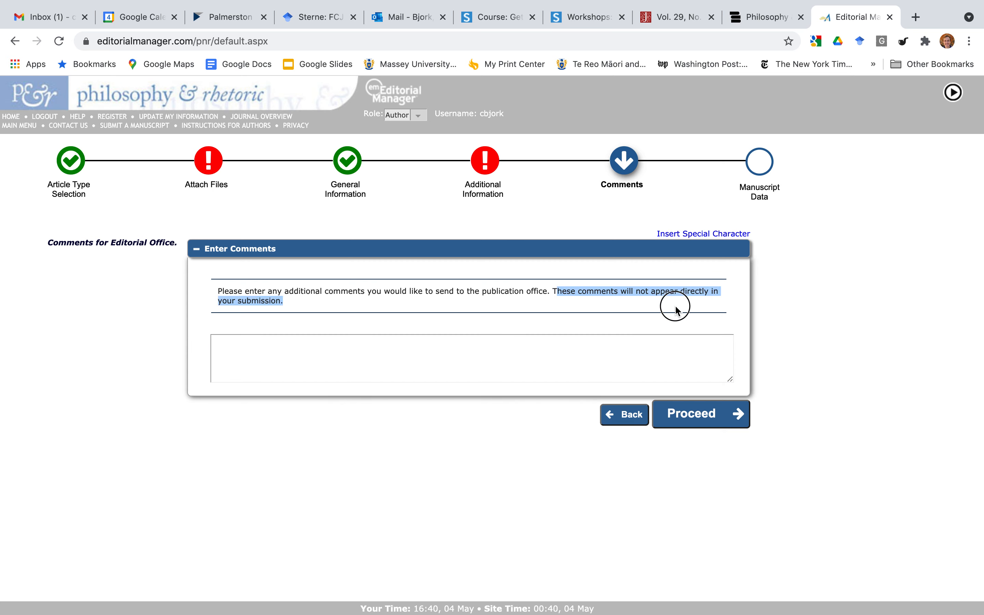
left_click(636, 348)
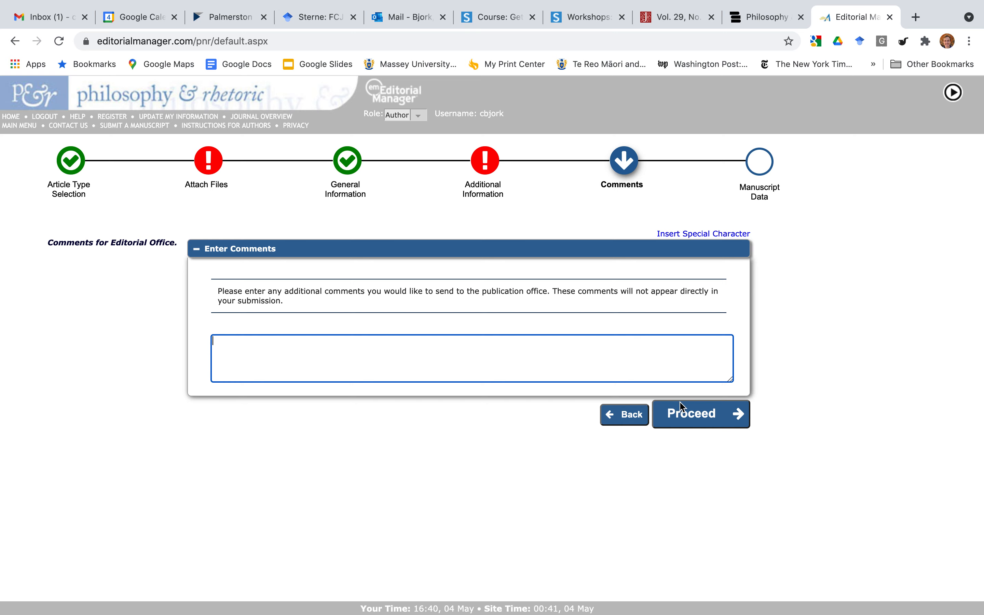
left_click(697, 421)
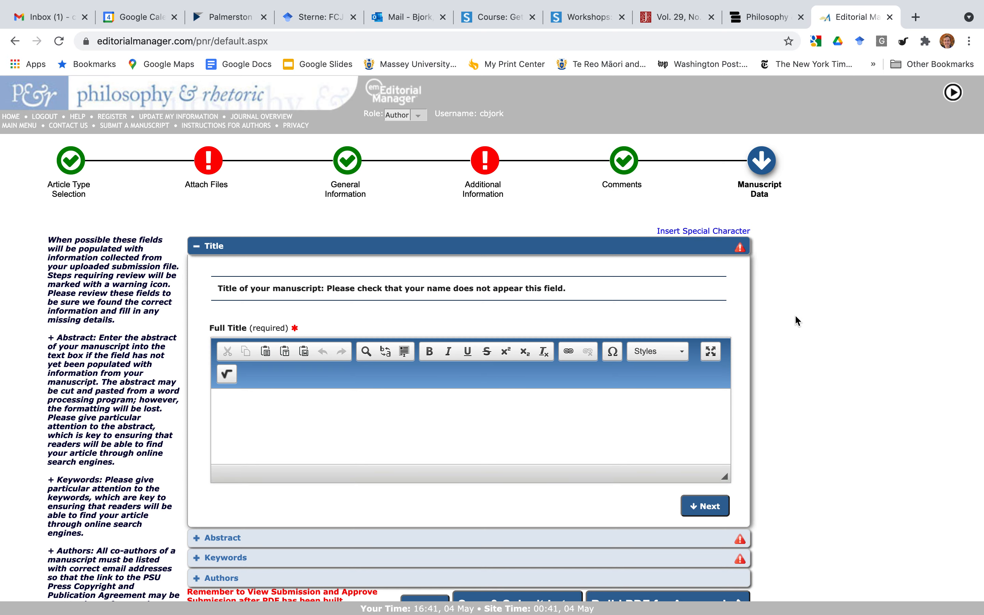
Expand the Abstract section and then the Keywords section, leaving Full Title and the 150-word abstract empty.
scroll(796, 321, "down", 1)
left_click(664, 407)
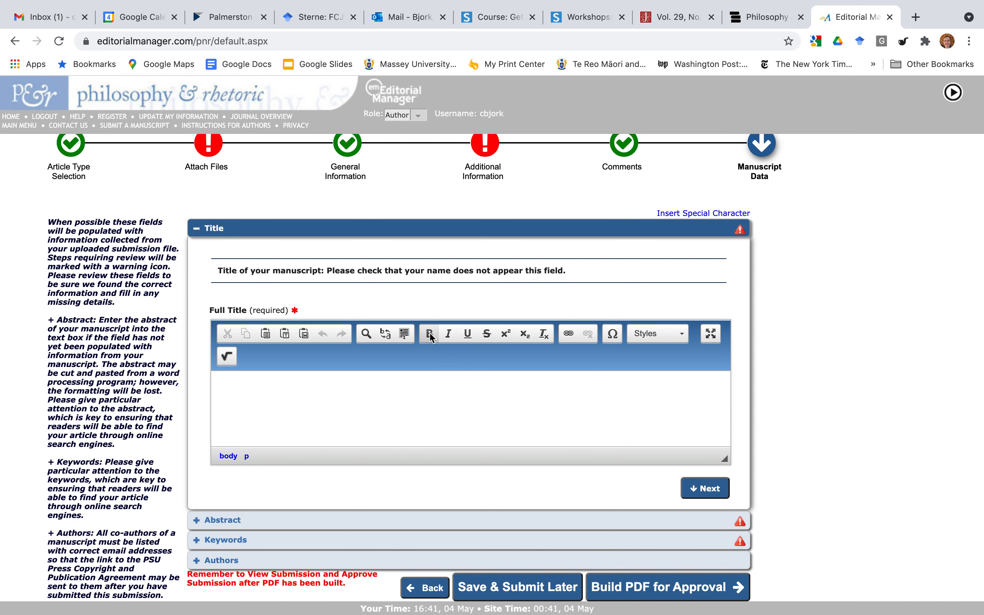
left_click(678, 529)
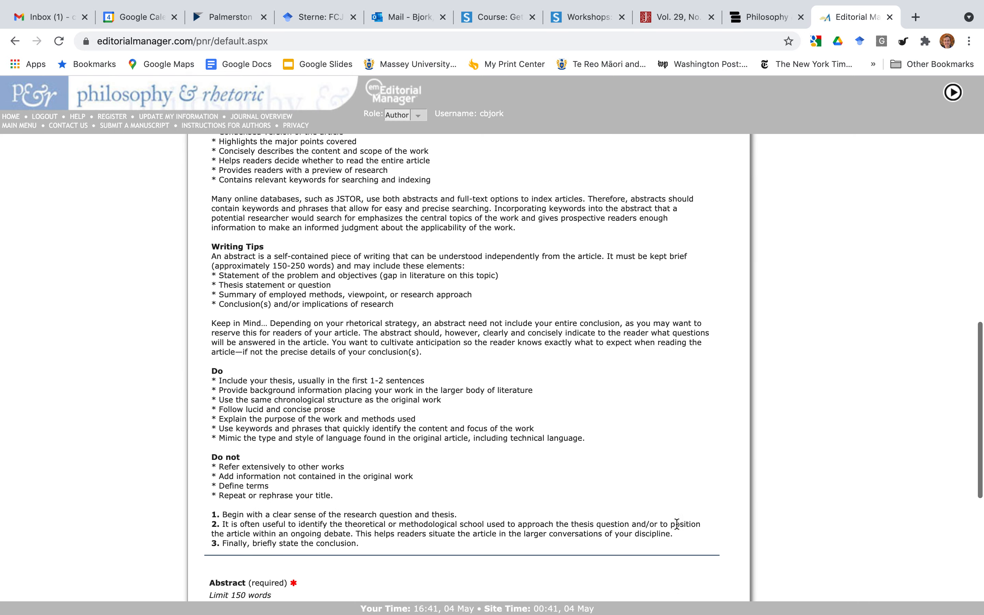
scroll(677, 525, "up", 2)
left_click_drag(284, 290, 381, 472)
scroll(381, 471, "down", 7)
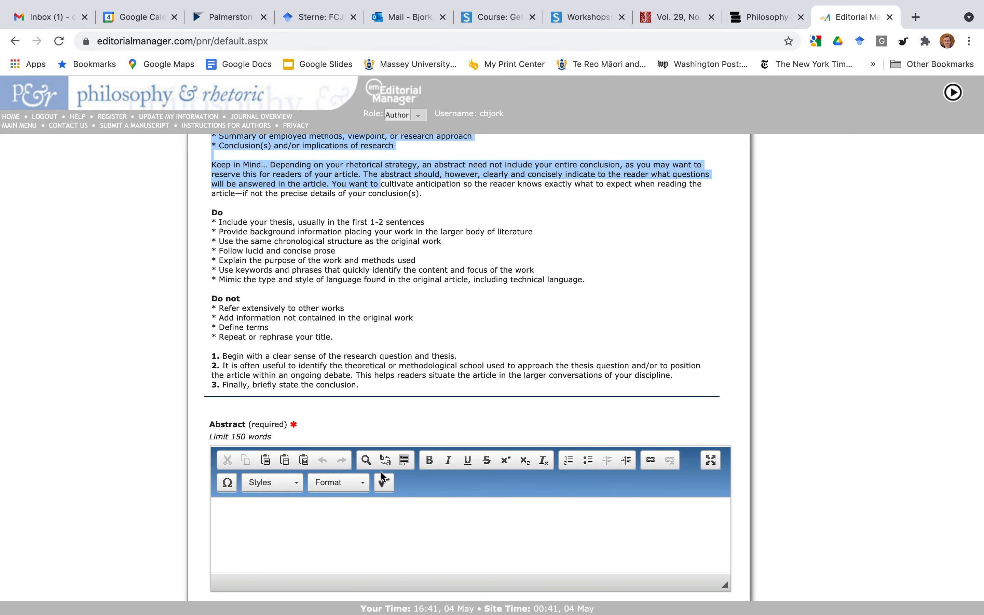
scroll(382, 474, "down", 1)
left_click_drag(286, 216, 347, 320)
scroll(346, 320, "down", 3)
left_click(362, 414)
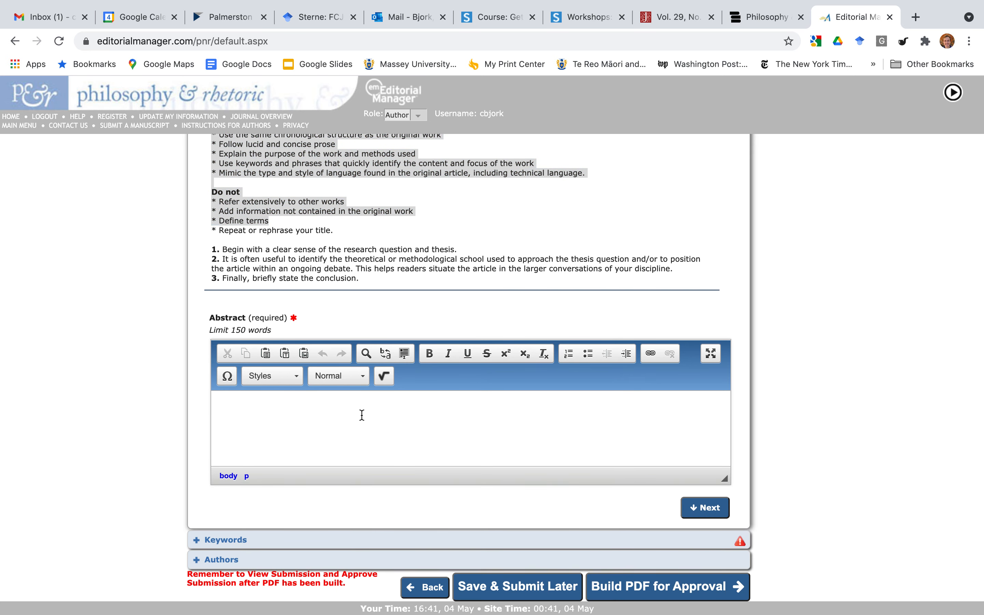
left_click(242, 540)
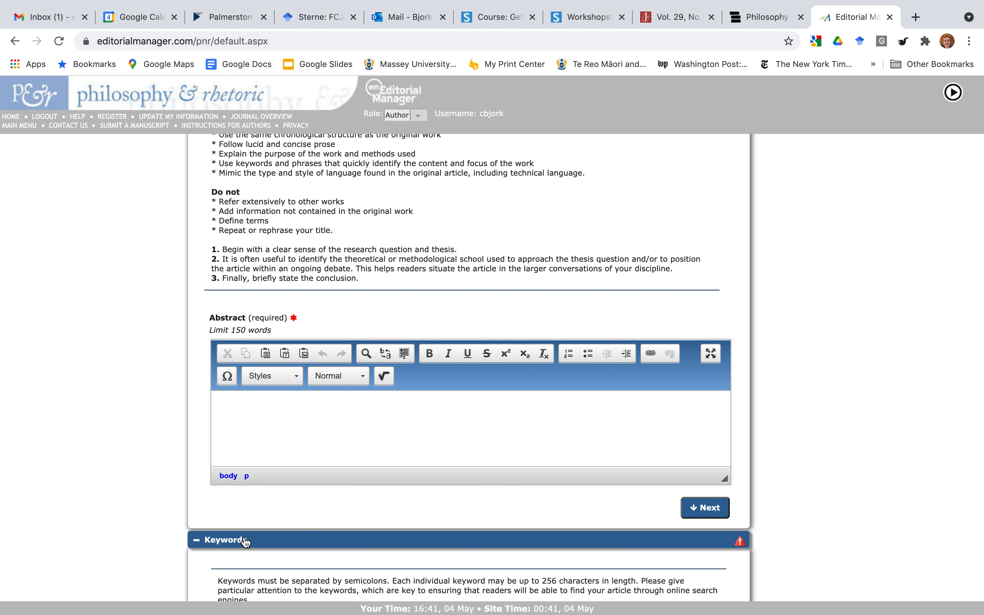
Read the Limit 5 Keywords note, leave the Keywords box empty, and expand the Authors section.
scroll(141, 494, "down", 5)
left_click(308, 472)
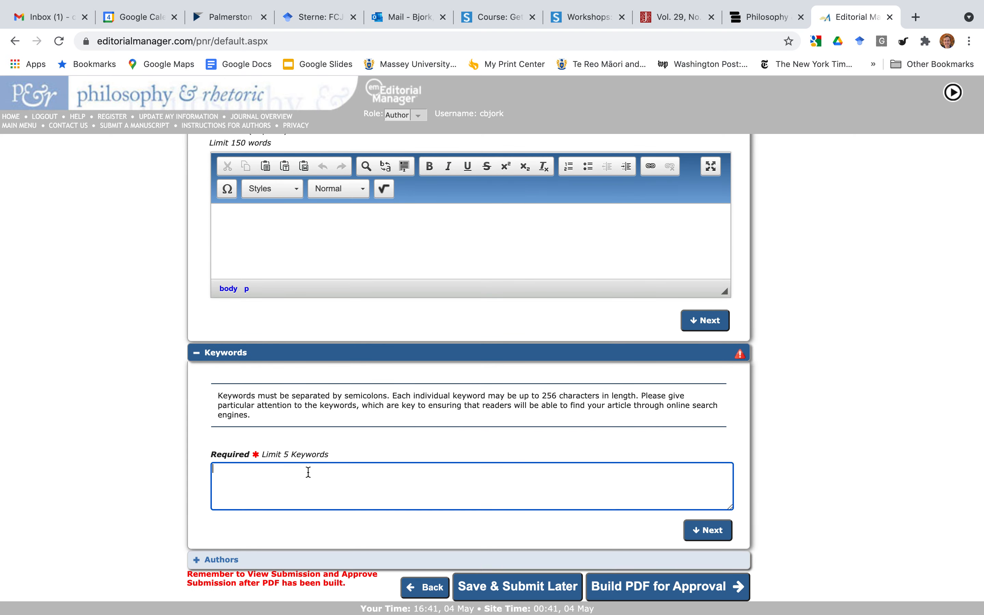
left_click_drag(329, 457, 259, 455)
left_click(260, 477)
left_click_drag(328, 455, 282, 455)
left_click(295, 480)
double_click(308, 454)
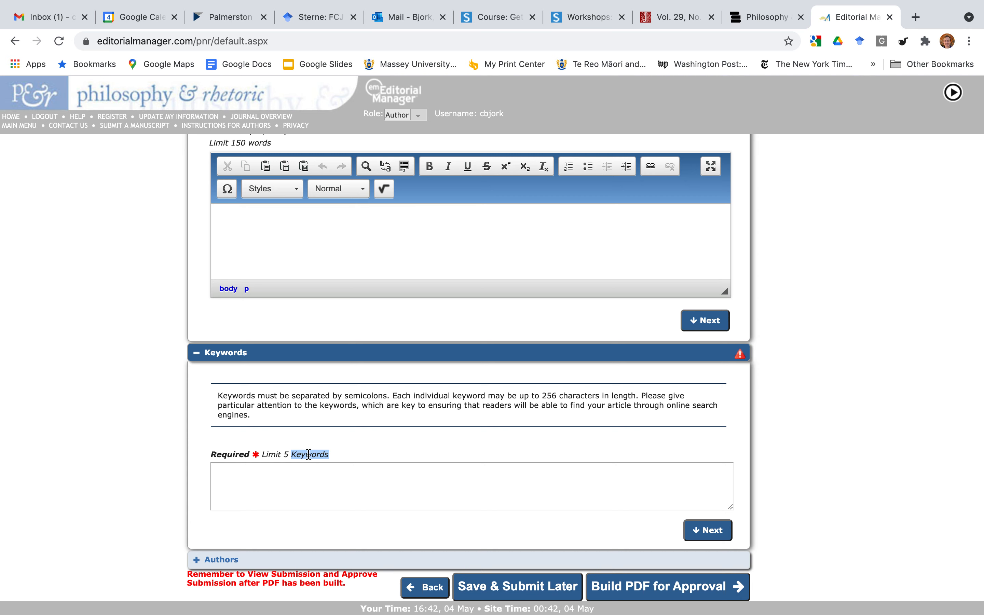
left_click(338, 471)
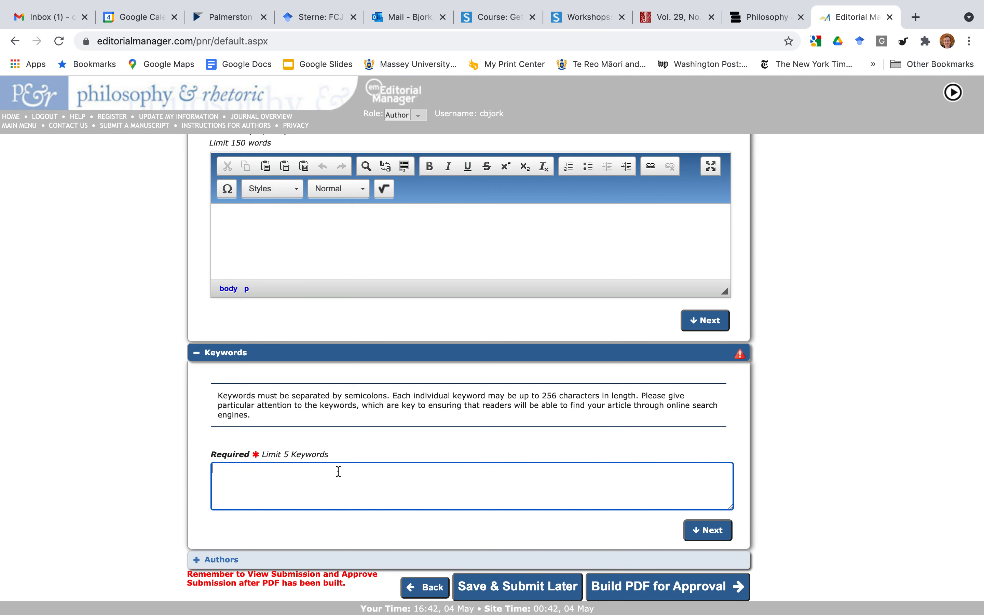
double_click(310, 455)
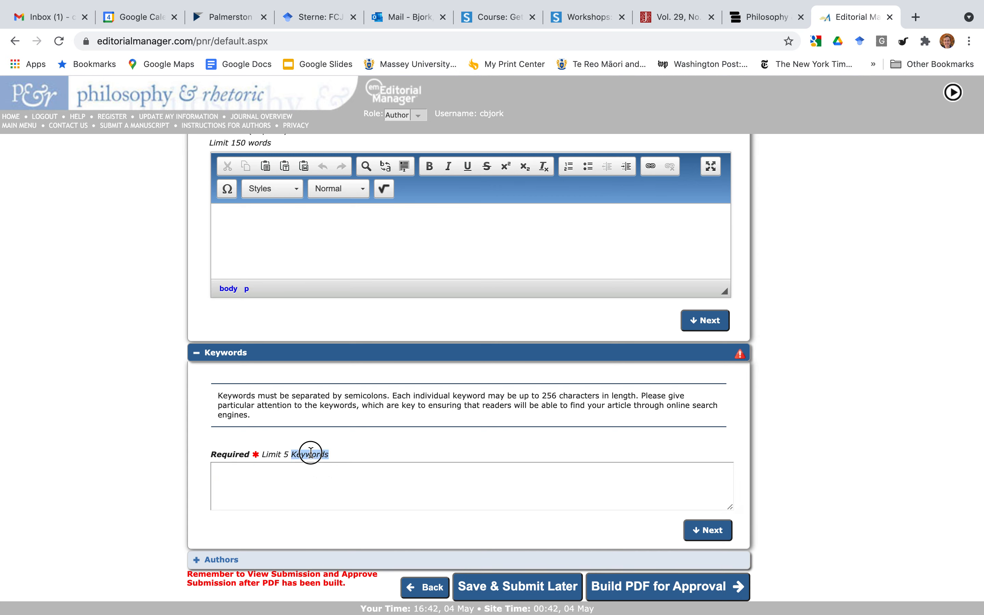
left_click(430, 564)
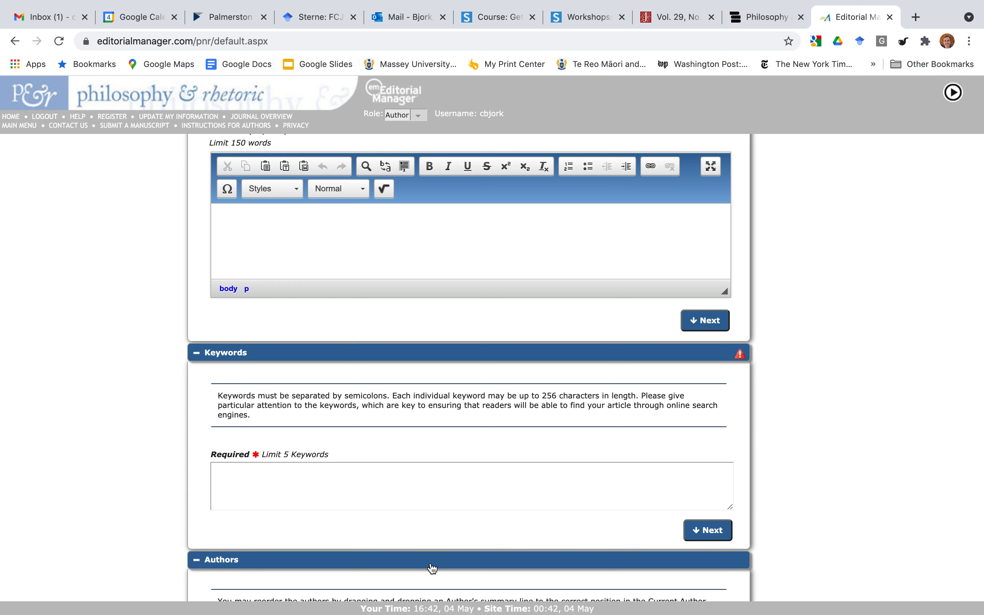
left_click_drag(471, 492, 293, 508)
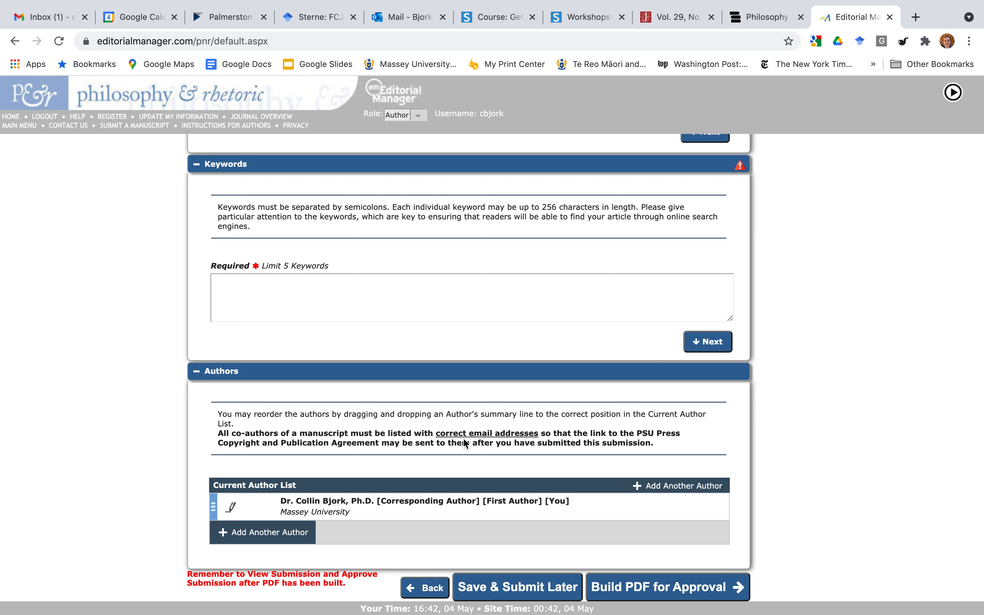
left_click_drag(461, 509, 212, 499)
scroll(808, 446, "up", 5)
scroll(807, 442, "up", 15)
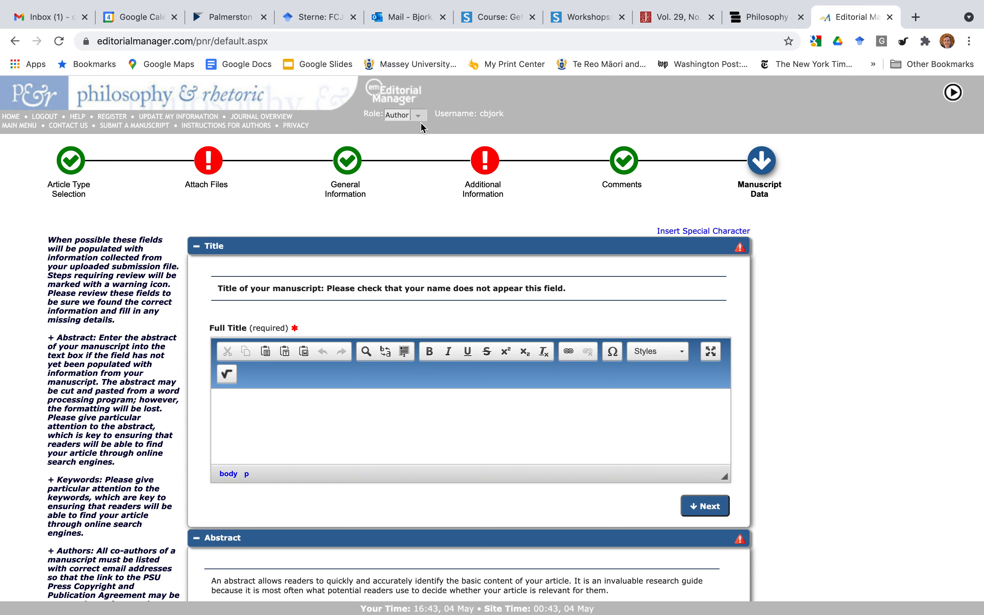
scroll(102, 354, "down", 15)
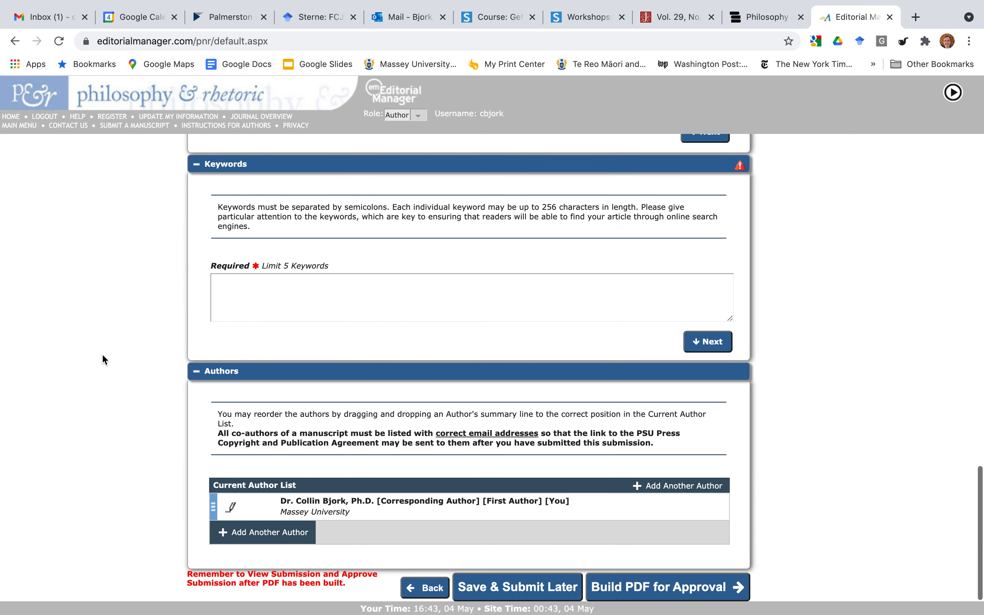
Save the submission with Save & Submit Later, then go back to the Author Main Menu via Action Links.
left_click(482, 590)
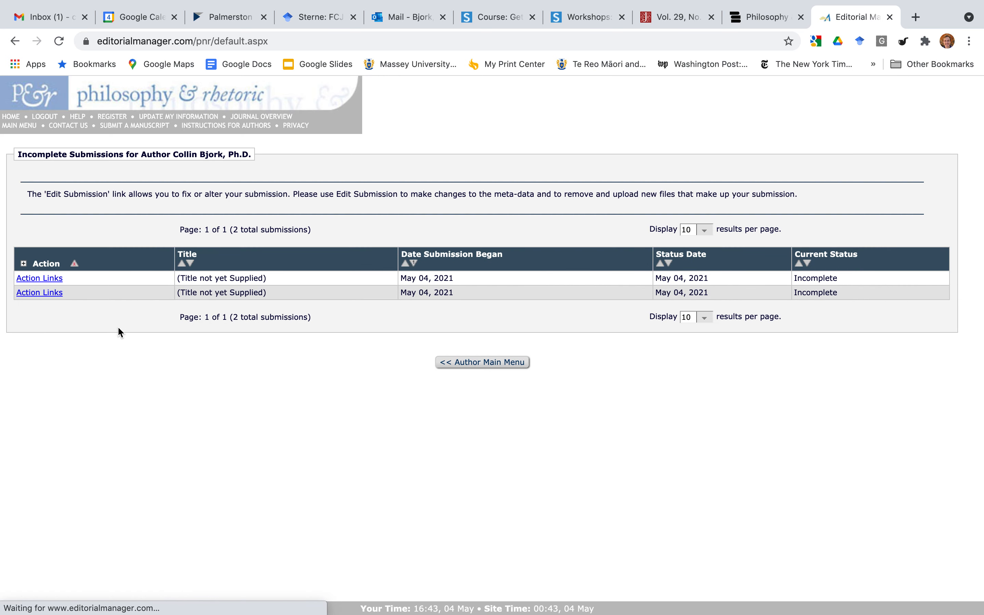
left_click(40, 278)
left_click(486, 362)
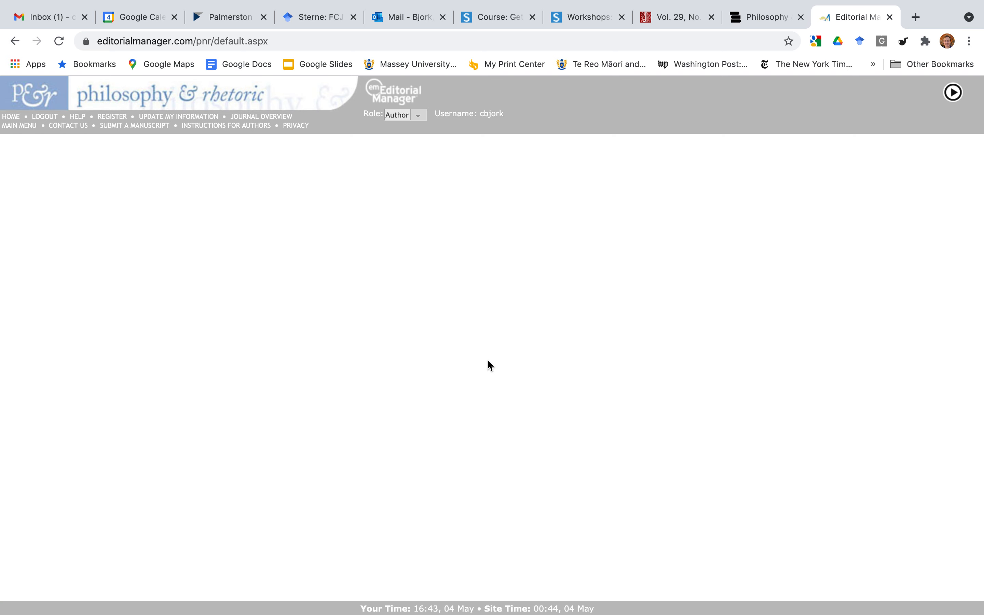
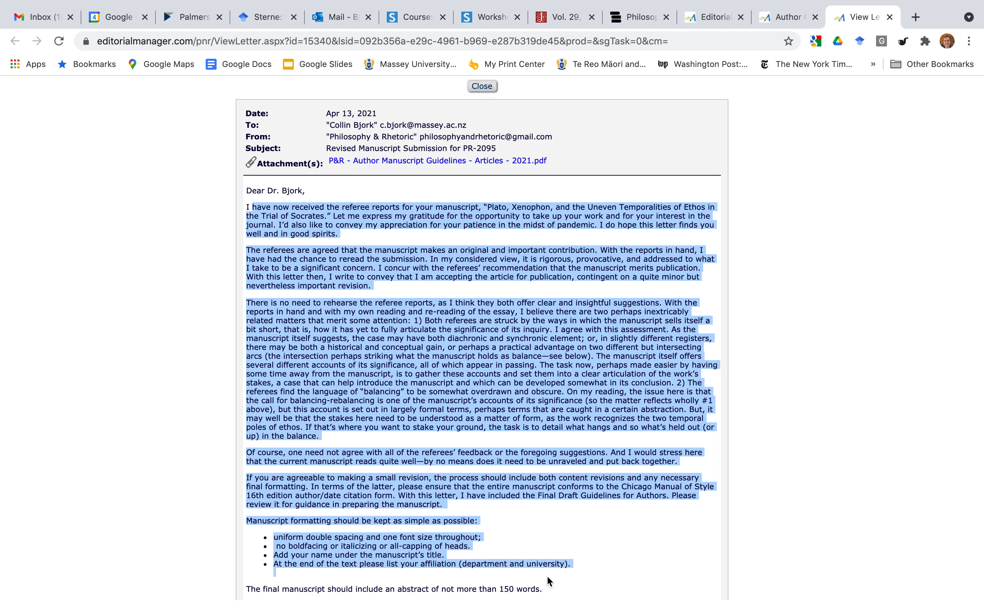
Scroll through the decision letter's reviewers' comments, highlighting the Reviewers' comments heading.
scroll(546, 575, "down", 9)
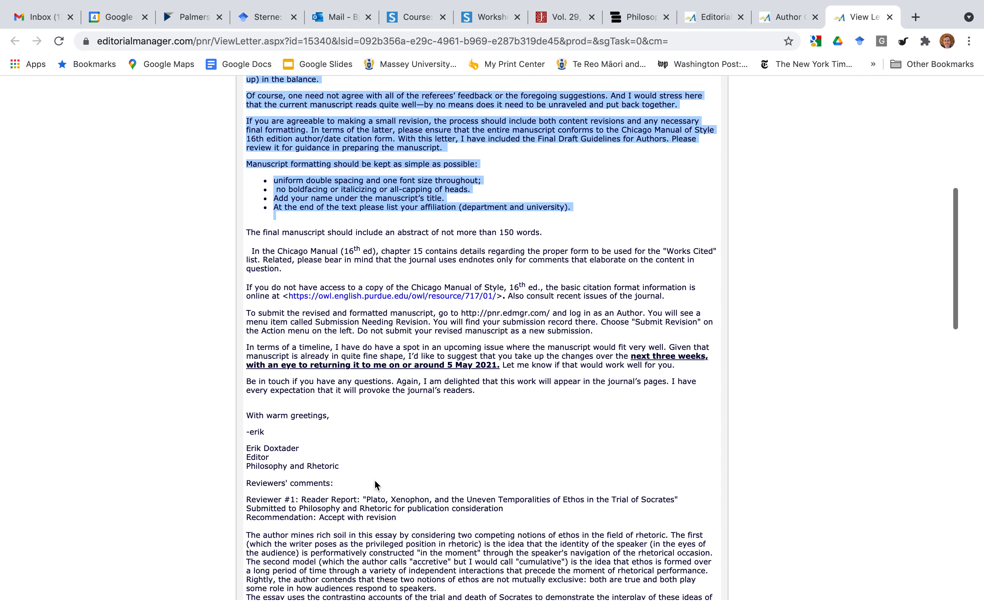
left_click_drag(334, 484, 255, 483)
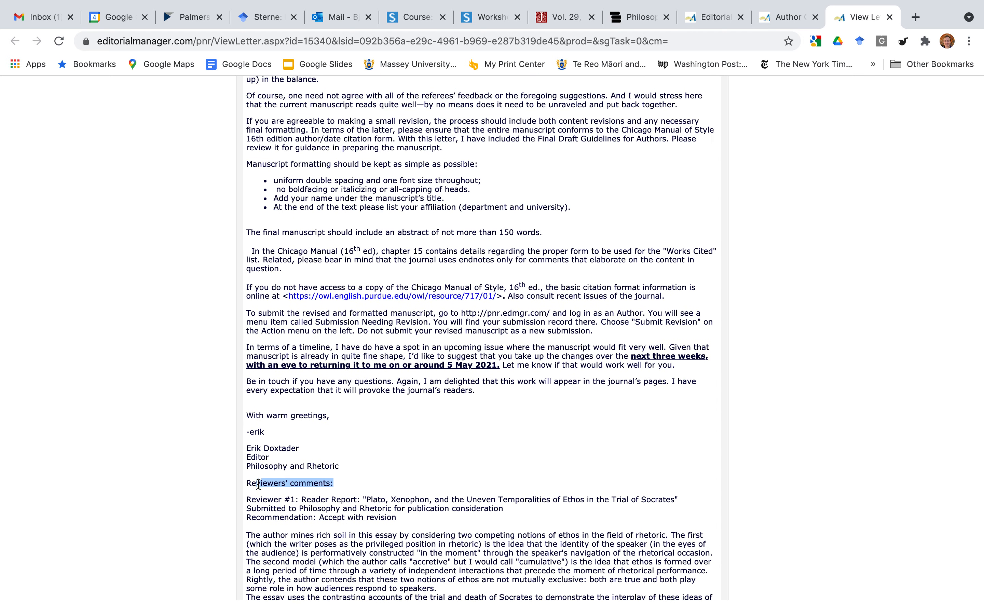
scroll(365, 520, "down", 16)
scroll(365, 520, "down", 4)
scroll(365, 520, "up", 20)
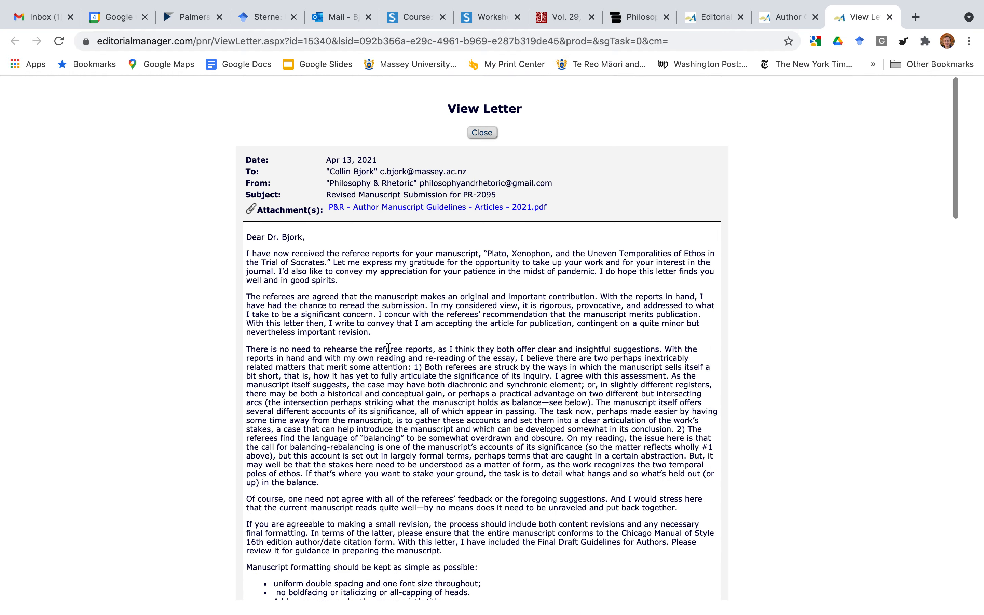
Reread the letter's opening paragraphs, scroll to the end, and close the decision letter.
left_click_drag(366, 254, 563, 488)
left_click(563, 489)
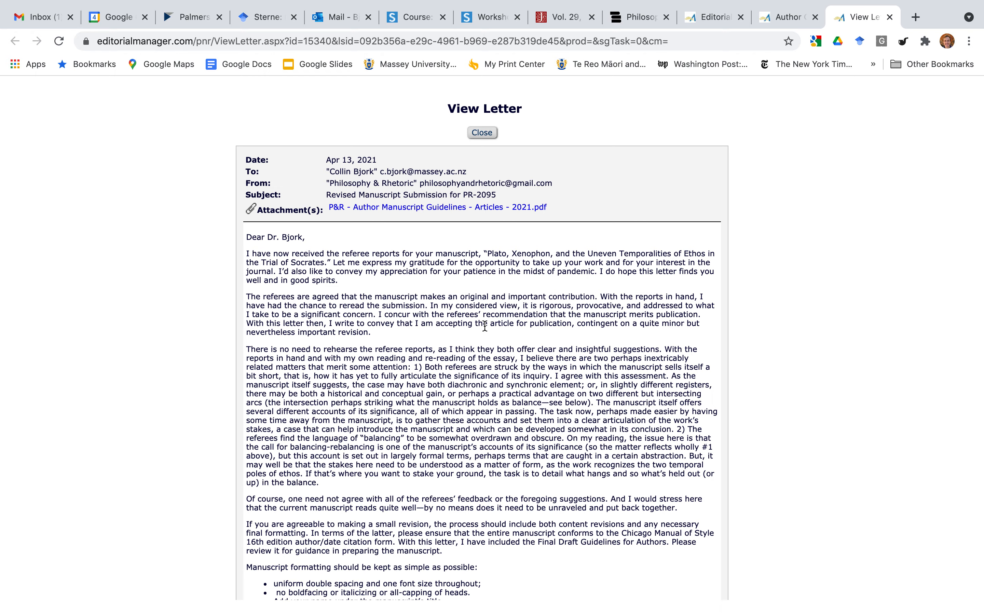
scroll(485, 326, "down", 14)
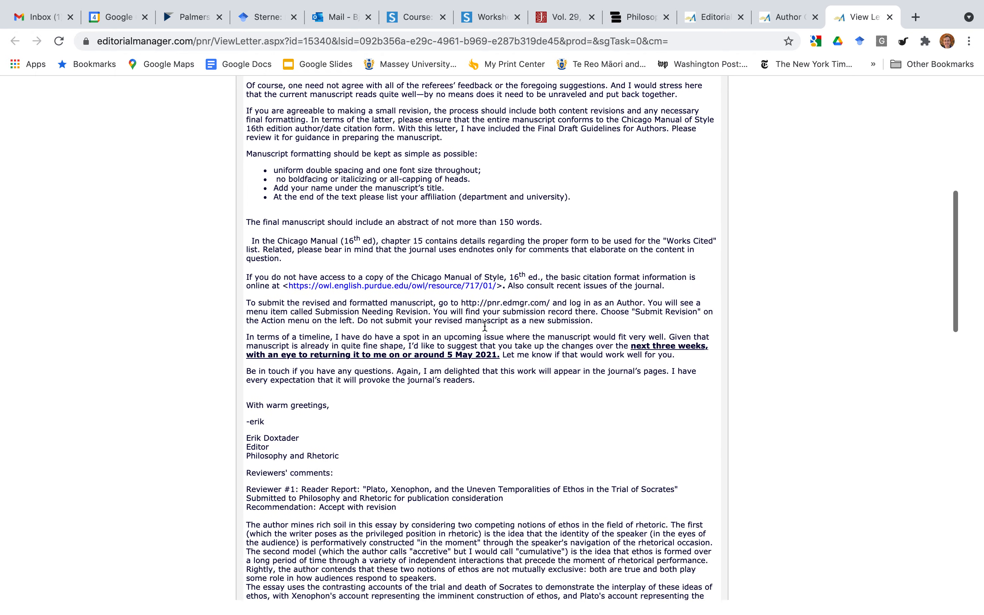
scroll(485, 326, "down", 15)
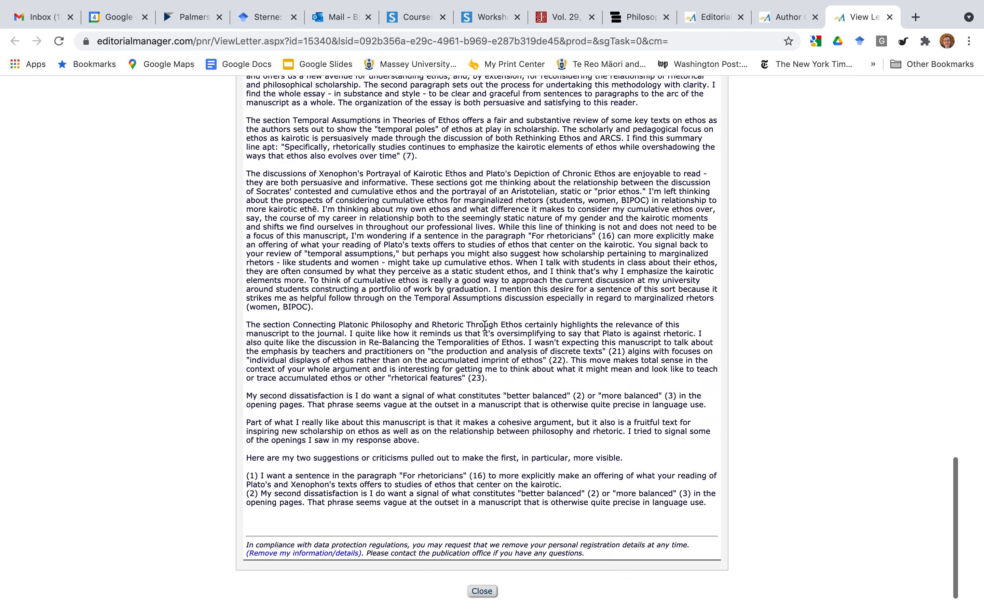
left_click(482, 591)
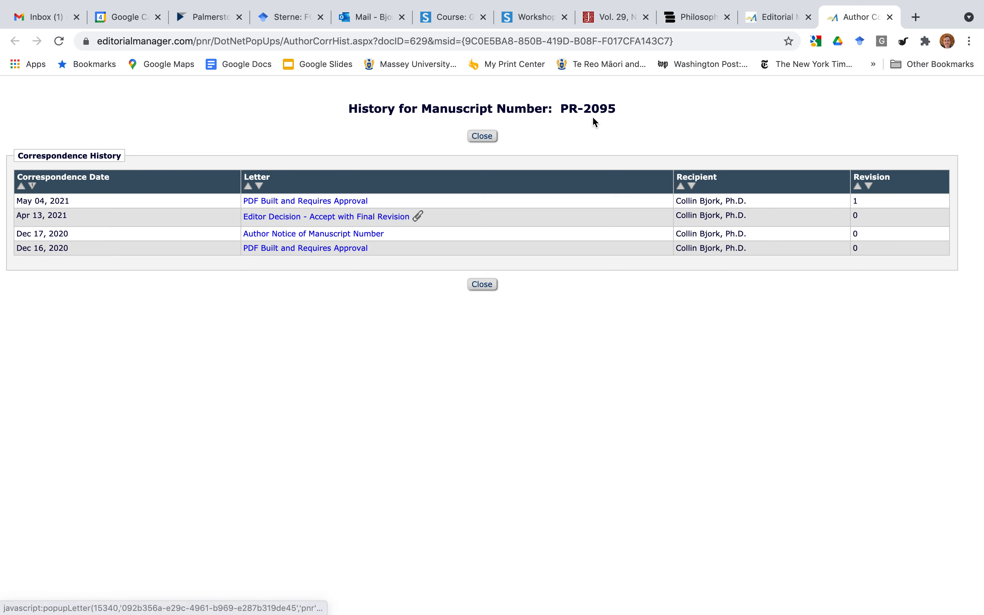
Open the May 04 'PDF Built and Requires Approval' letter from PR-2095's correspondence history.
left_click(761, 21)
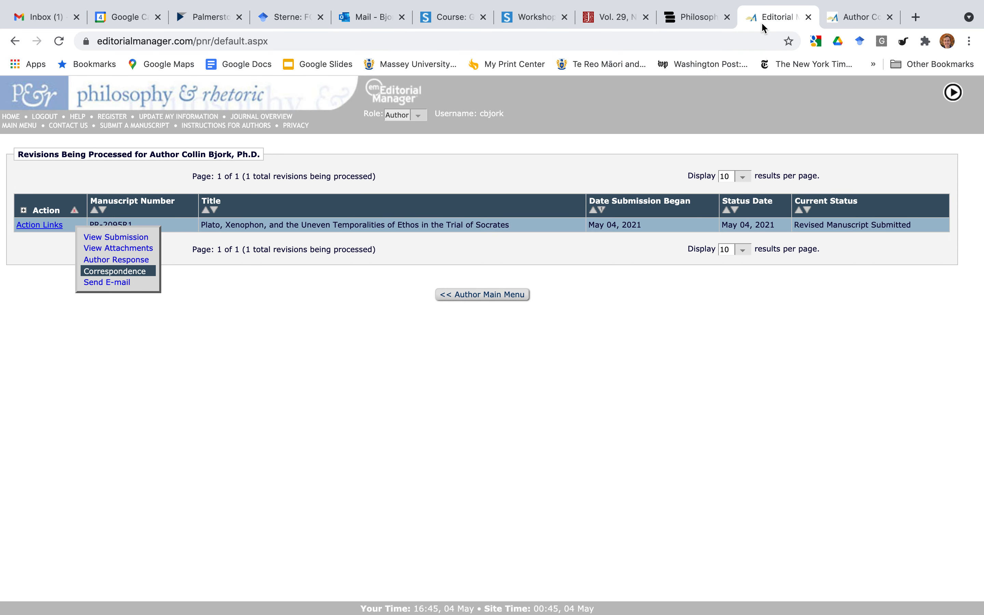
left_click(824, 20)
left_click(264, 201)
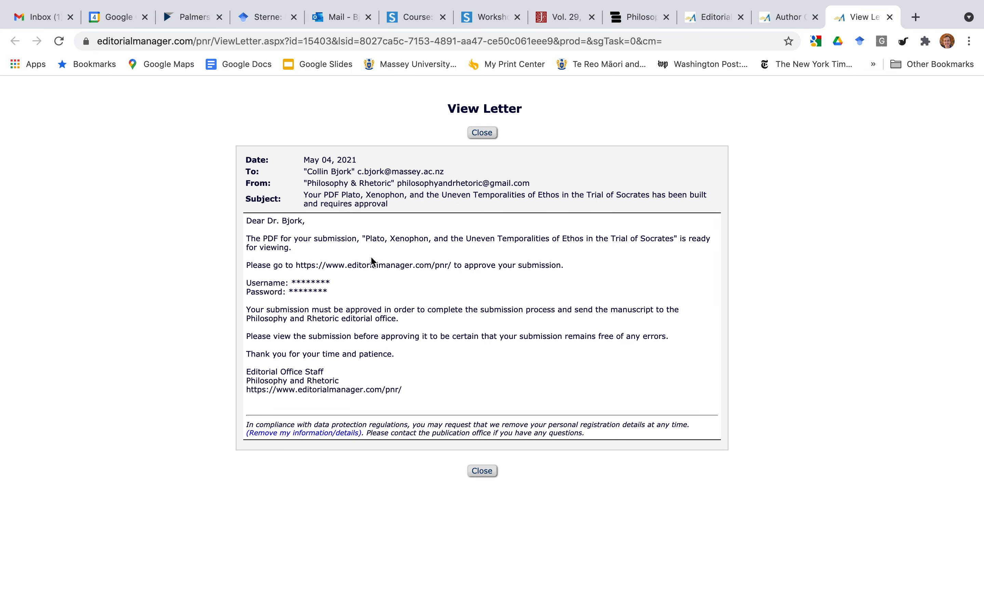
Close the correspondence history and PDF-approval letter, and return to the Author Main Menu.
left_click(779, 21)
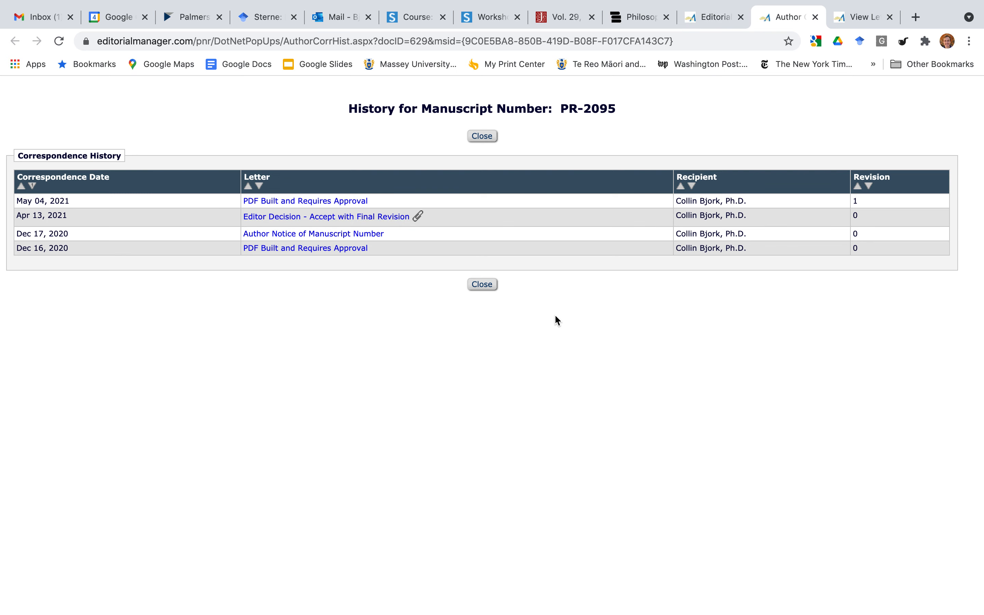
left_click(493, 284)
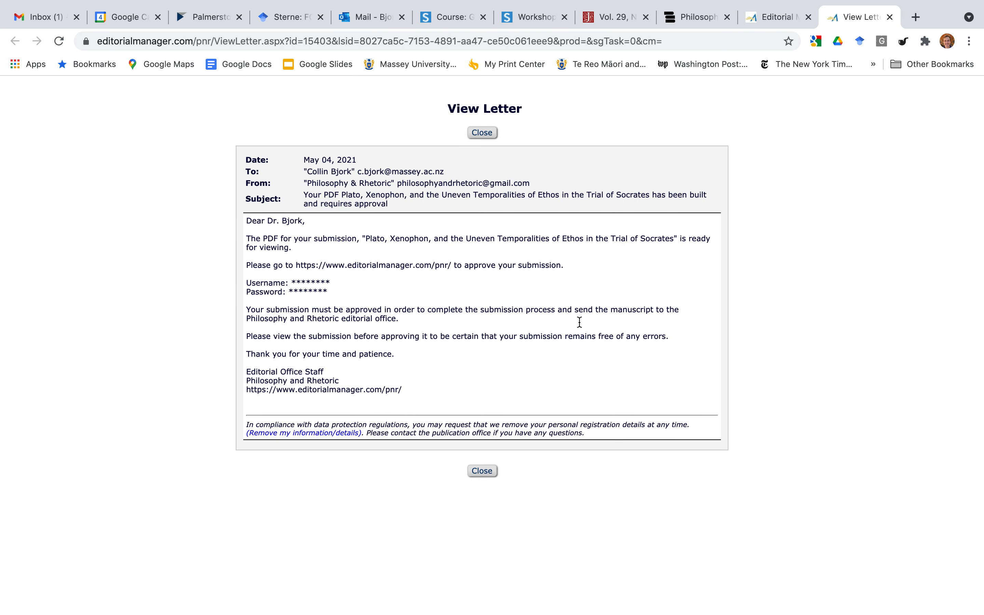
key("super+w")
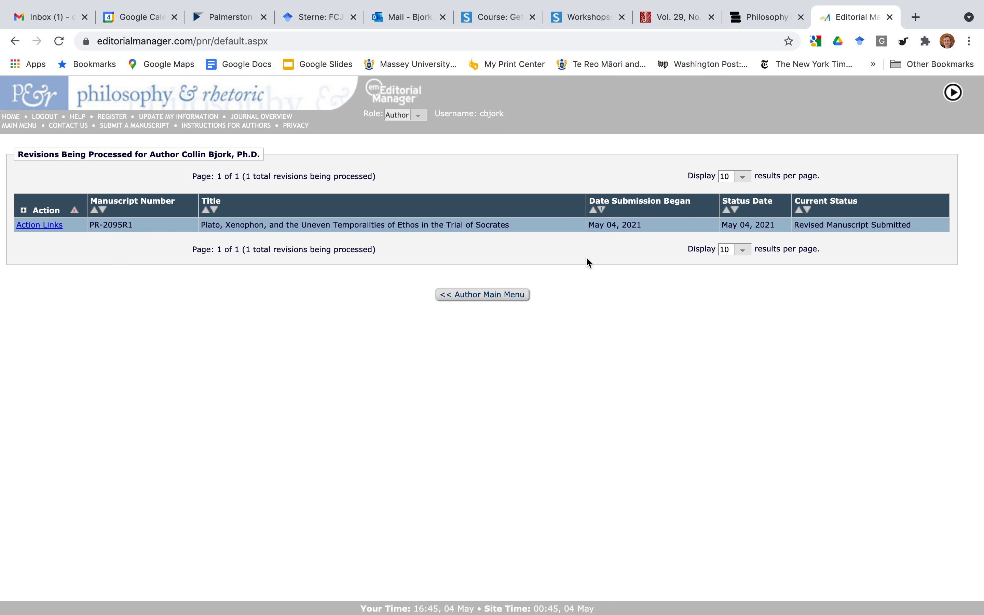
left_click(485, 295)
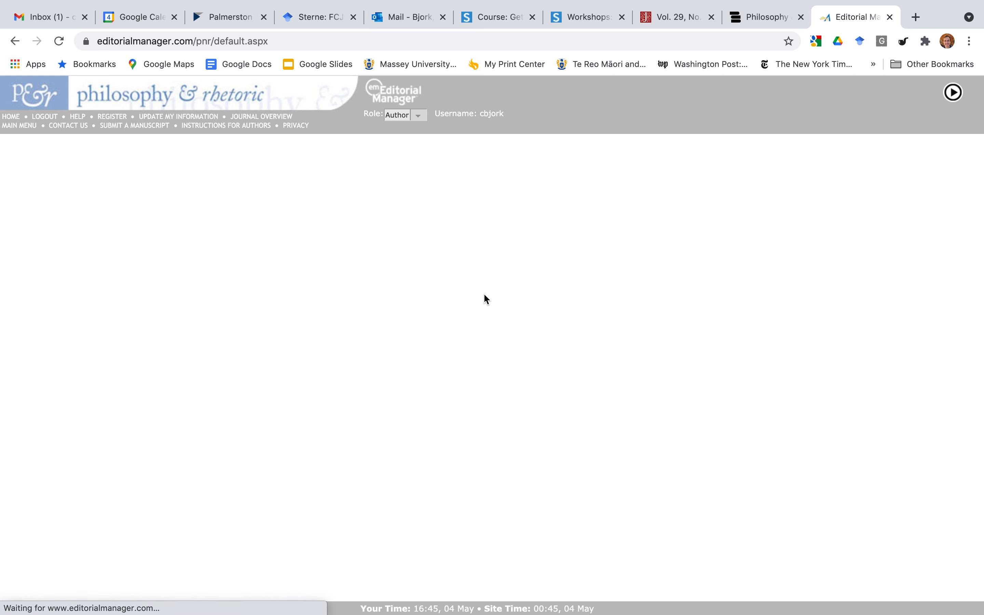
Open the author's response to reviewer comments for revision PR-2095R1.
left_click(341, 346)
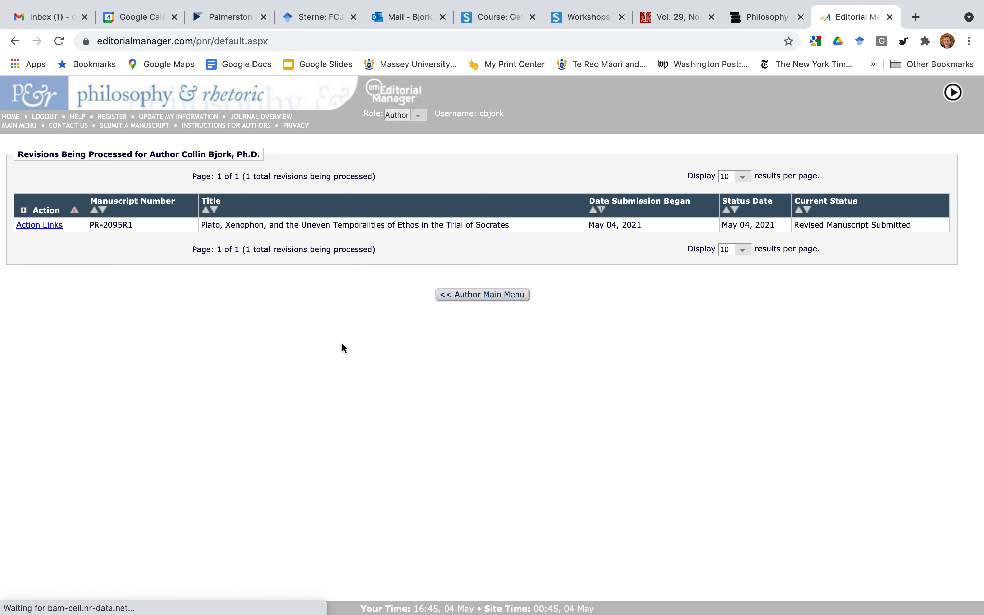
left_click(48, 225)
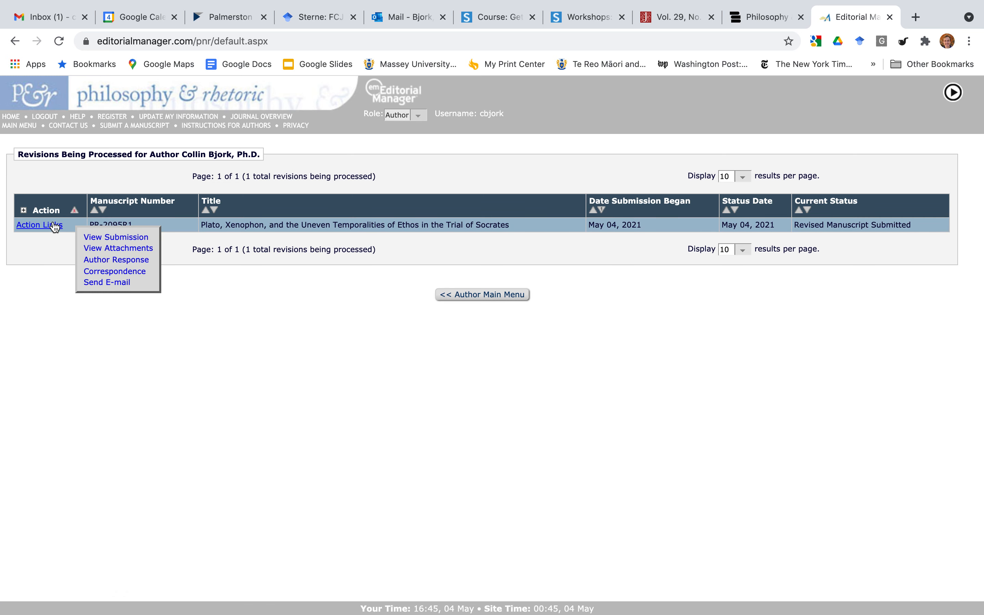
left_click(105, 261)
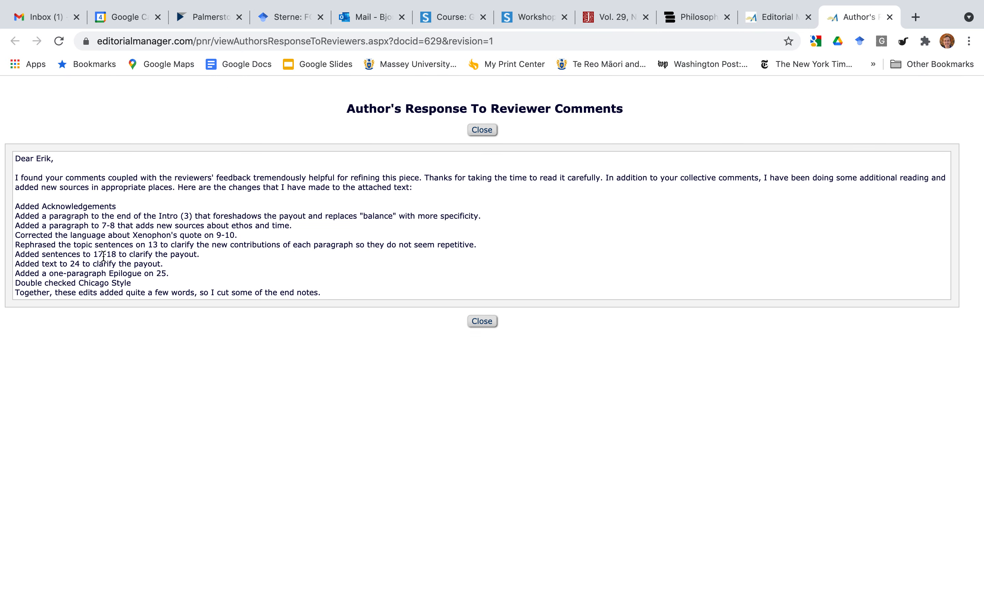
Highlight the response's heading, opening sentence, list of changes and addressee's name.
scroll(150, 228, "down", 1)
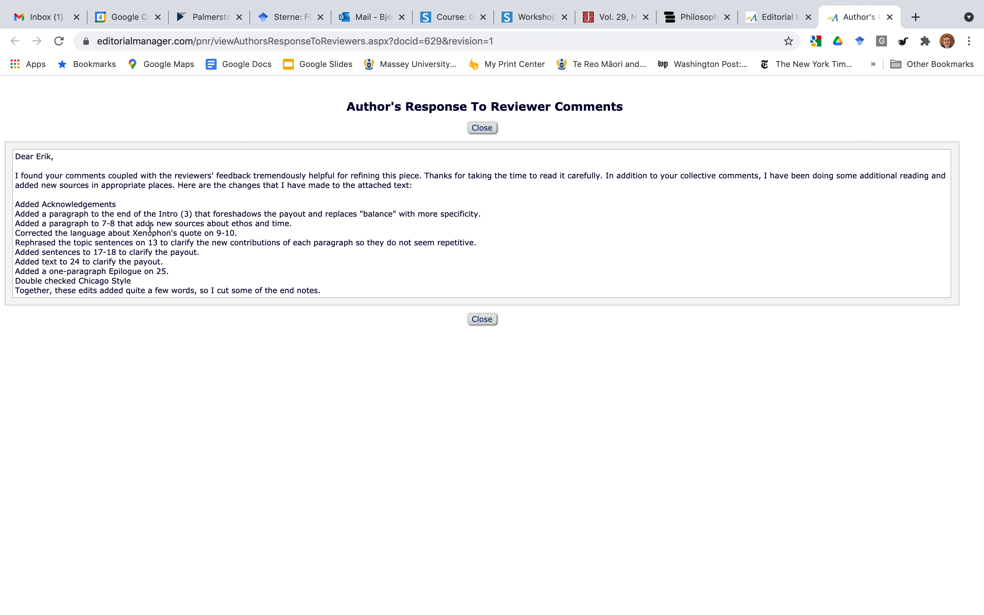
left_click(419, 111)
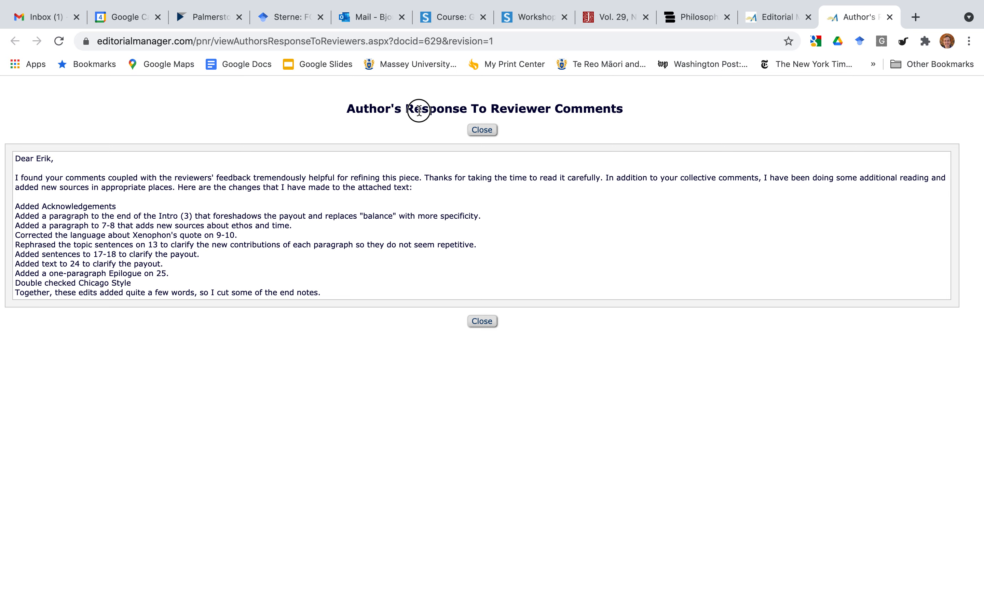
left_click_drag(419, 111, 570, 108)
left_click_drag(138, 177, 469, 180)
left_click(721, 175)
left_click_drag(109, 207, 201, 288)
double_click(43, 158)
double_click(42, 159)
Highlight the changes through the 17-18 line and the letter body, then close the response.
left_click_drag(47, 206, 141, 255)
left_click_drag(321, 291, 15, 166)
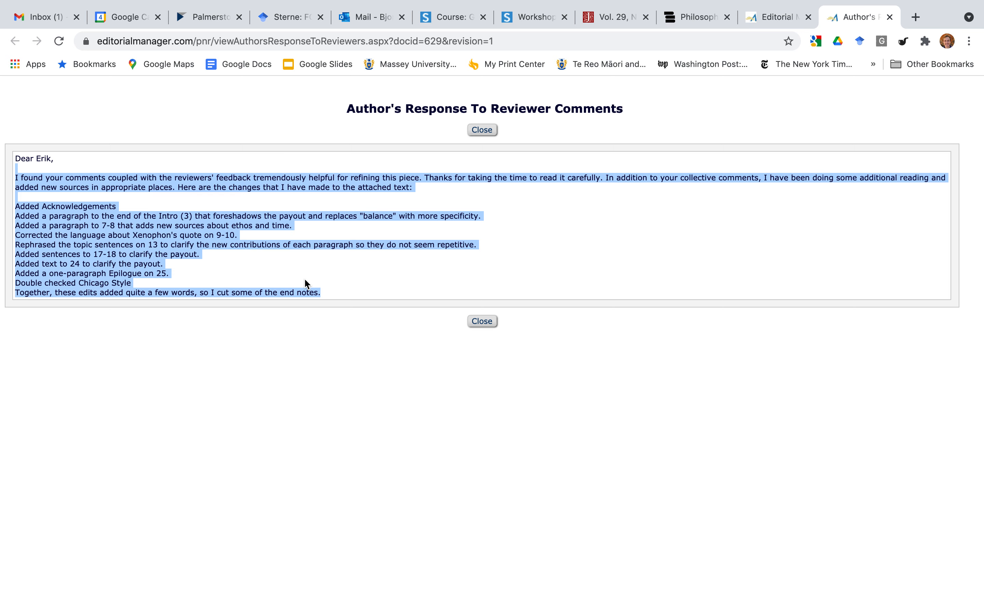
double_click(235, 215)
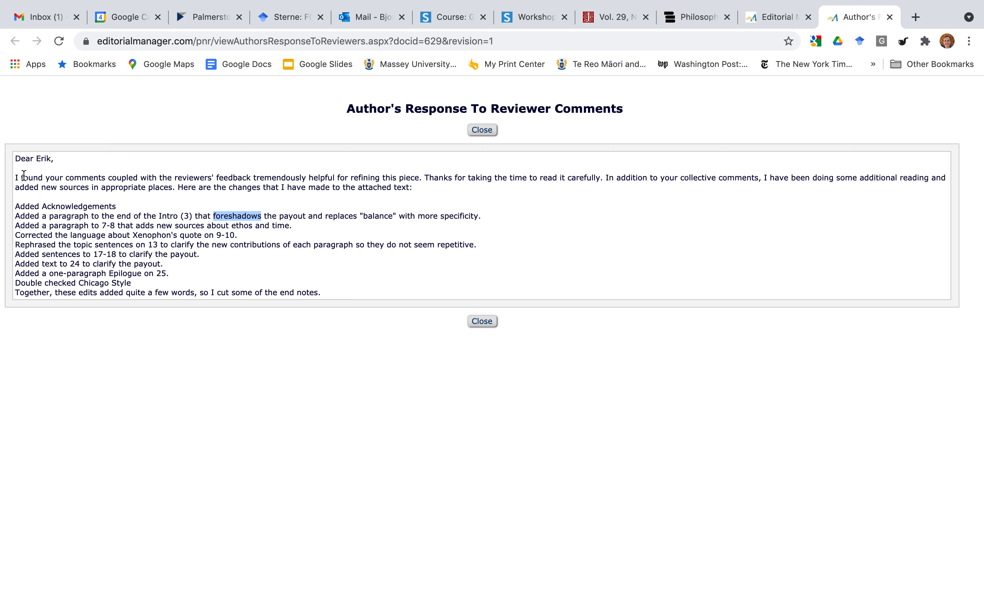
left_click_drag(16, 175, 323, 289)
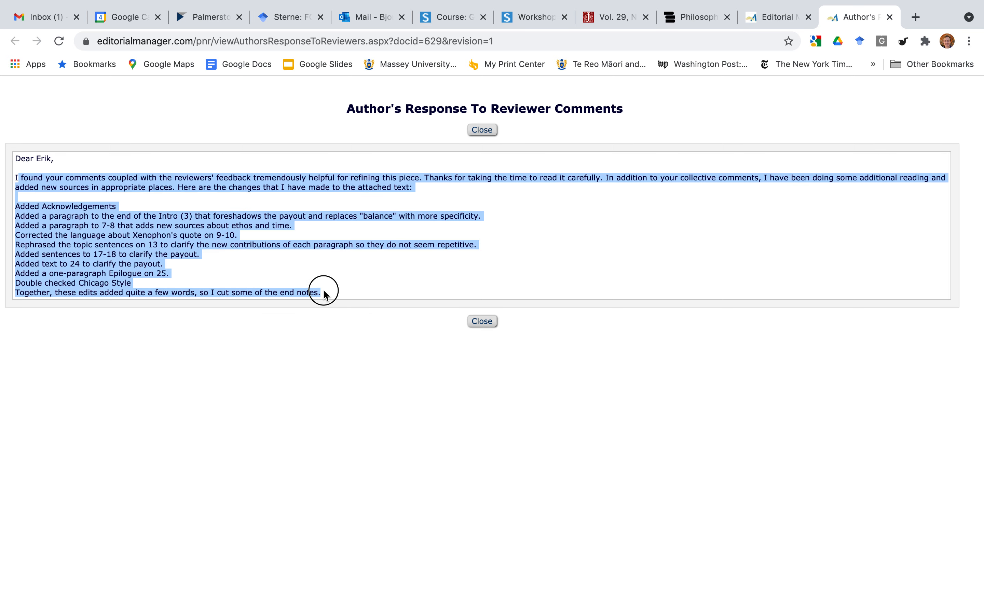
left_click(297, 204)
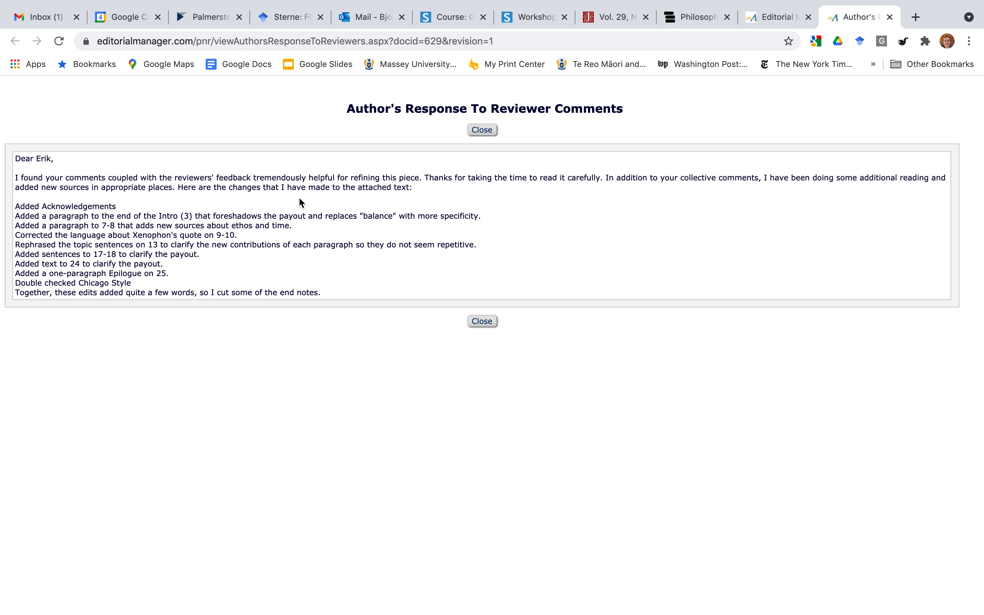
left_click_drag(265, 178, 329, 255)
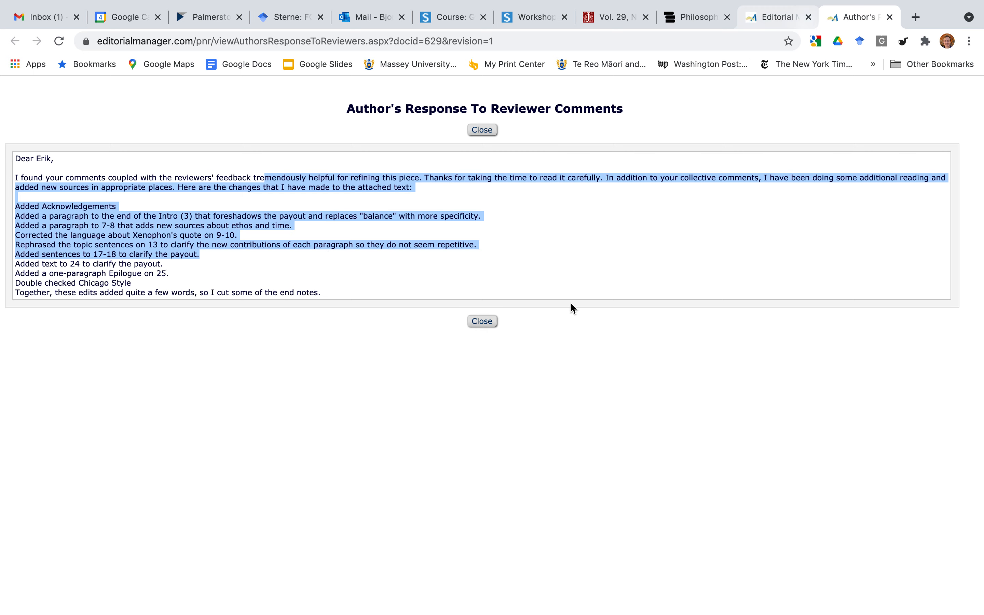
left_click(482, 321)
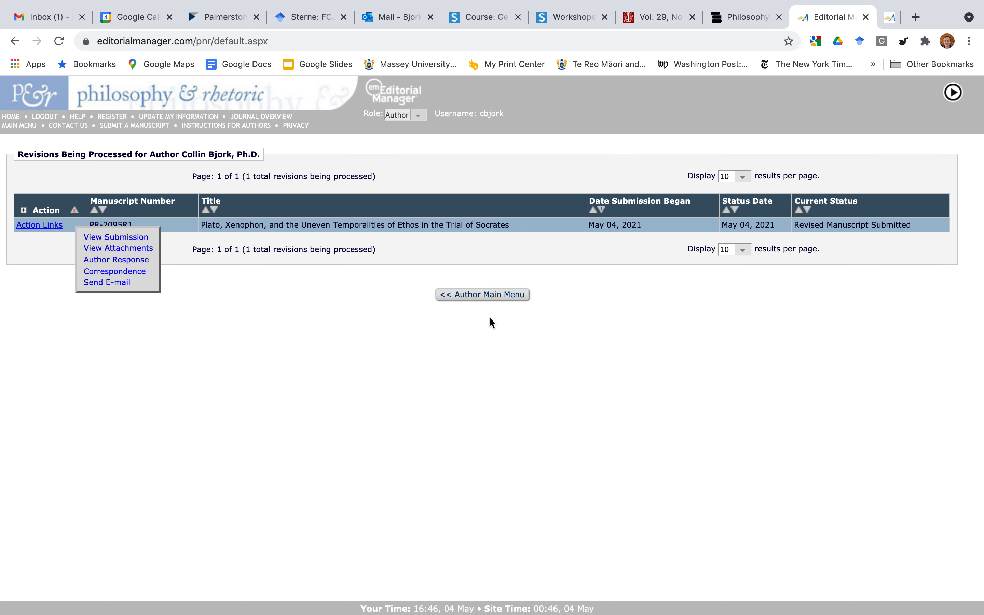
View the revised manuscript's correspondence history through Action Links, then close it.
left_click(47, 226)
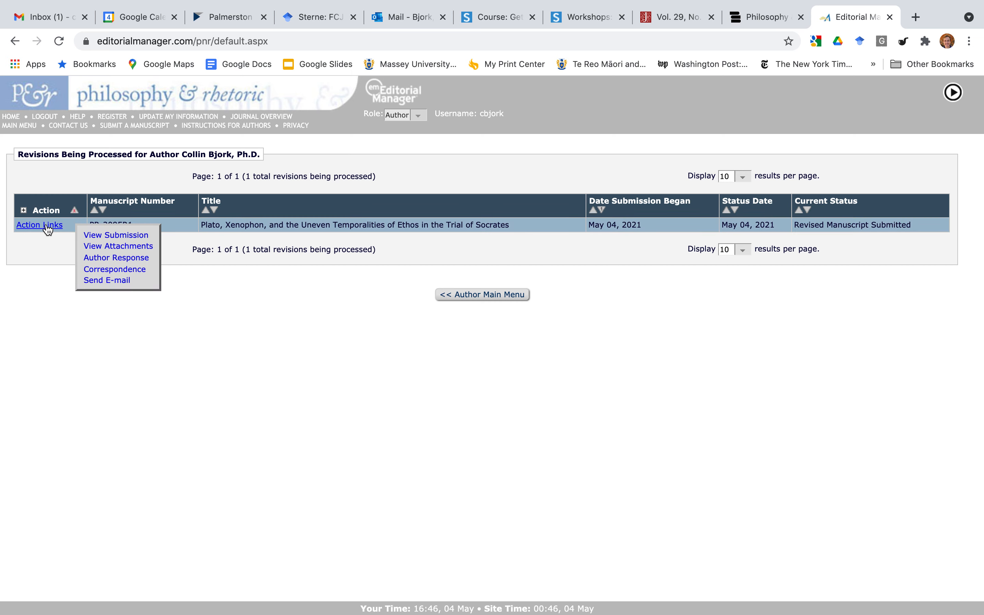
left_click(110, 270)
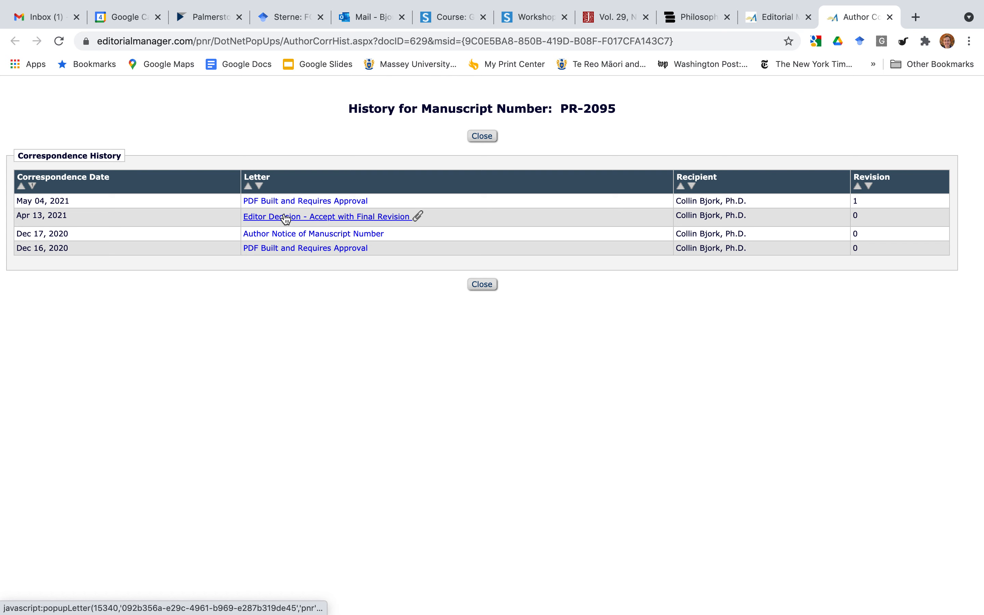
left_click(492, 285)
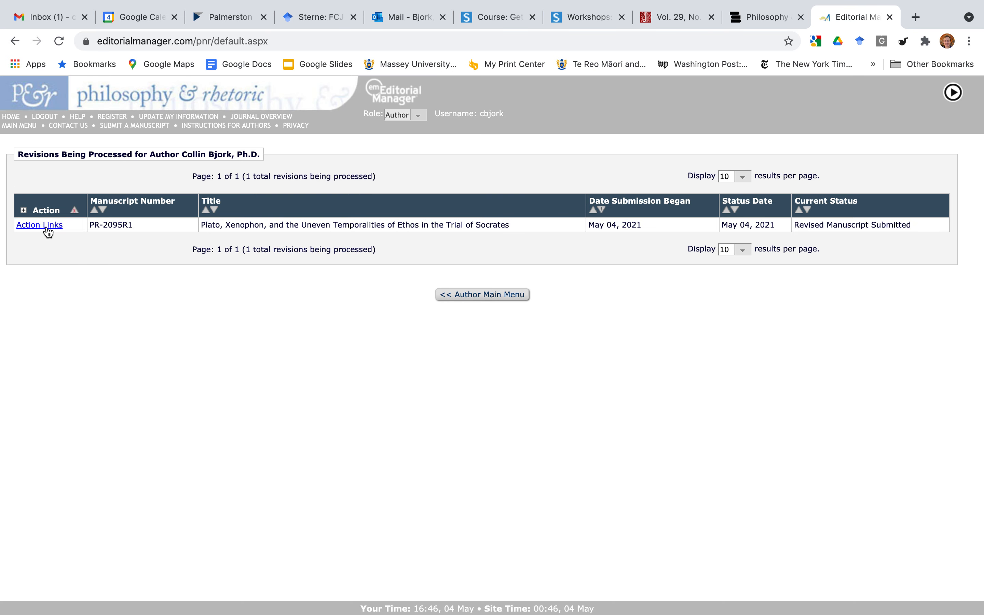
Return to the Author Main Menu, then switch to the journal's Penn State Press page.
mouse_move(48, 231)
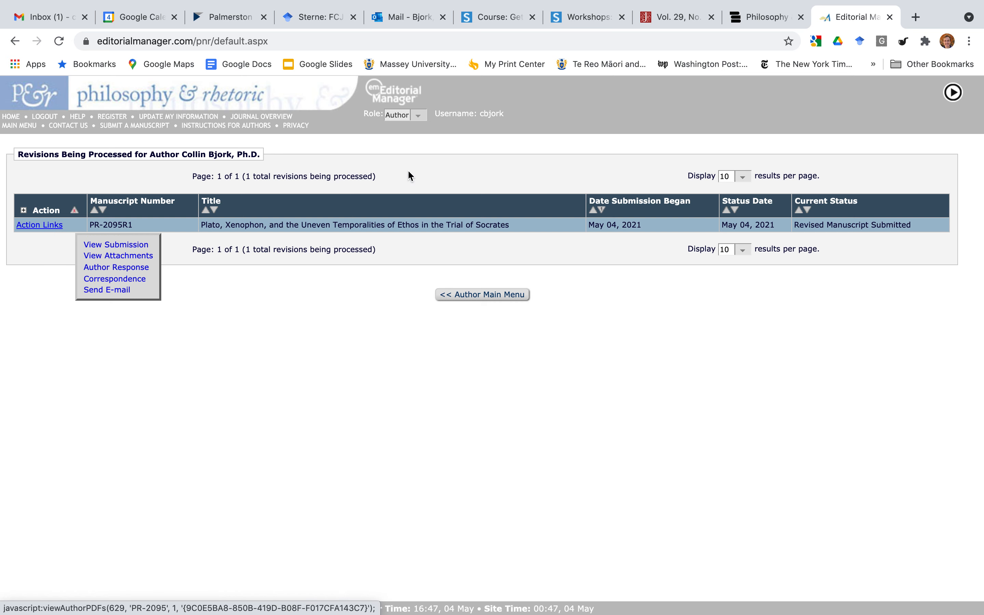
left_click(489, 302)
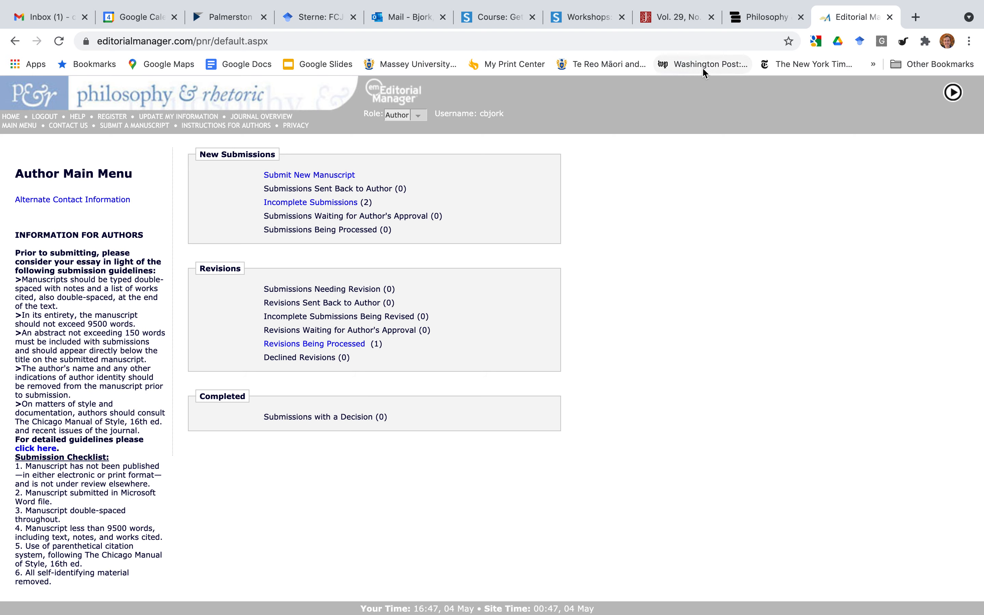
left_click(754, 21)
Highlight the Philosophy & Rhetoric editor's name beneath the journal title.
left_click_drag(498, 222, 385, 220)
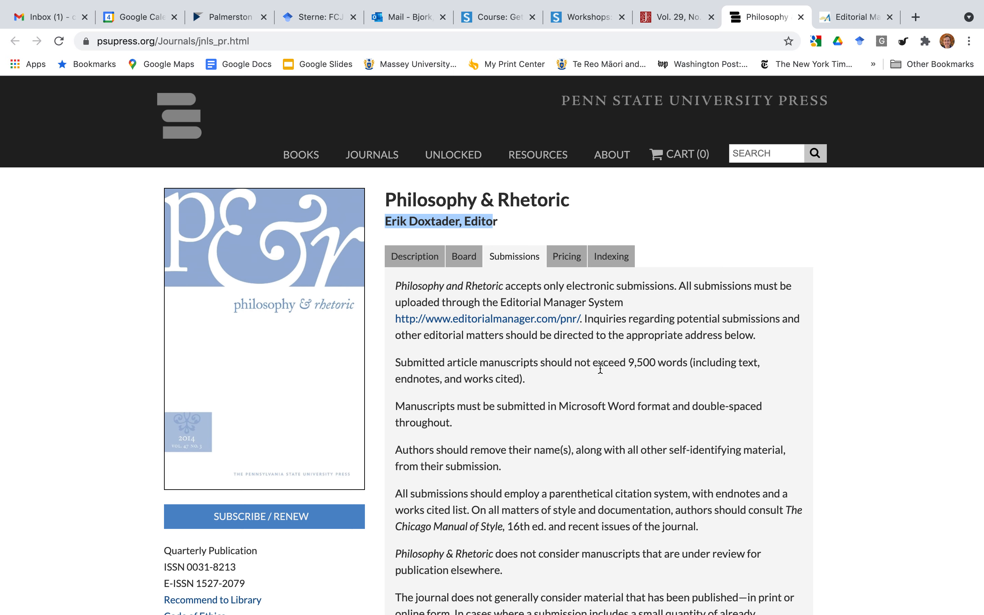
Switch back to the Editorial Manager tab showing the Author Main Menu.
left_click(841, 25)
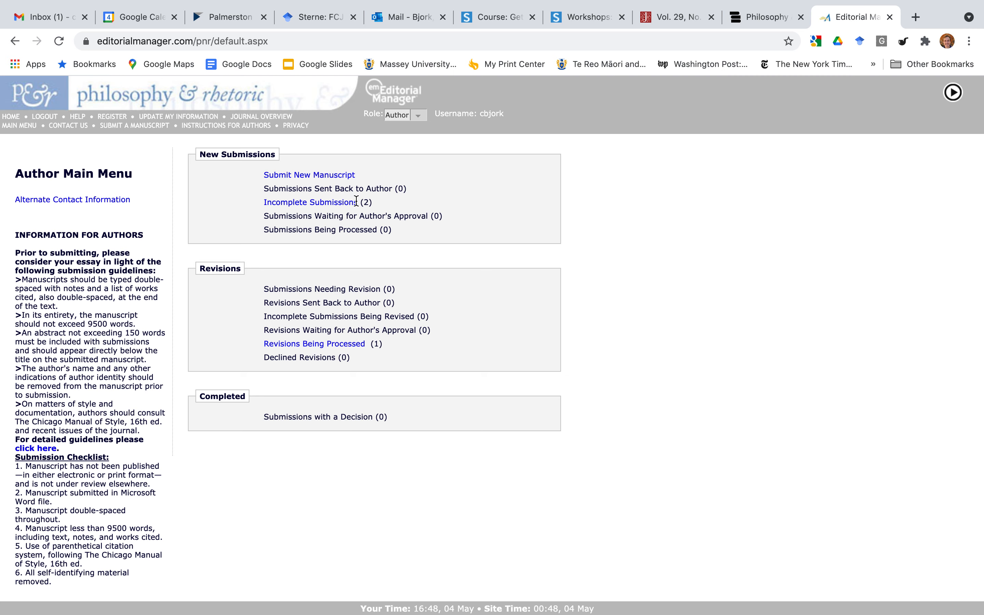
Open Incomplete Submissions (2) and inspect the Action Links of the untitled May 04 submissions.
left_click(335, 203)
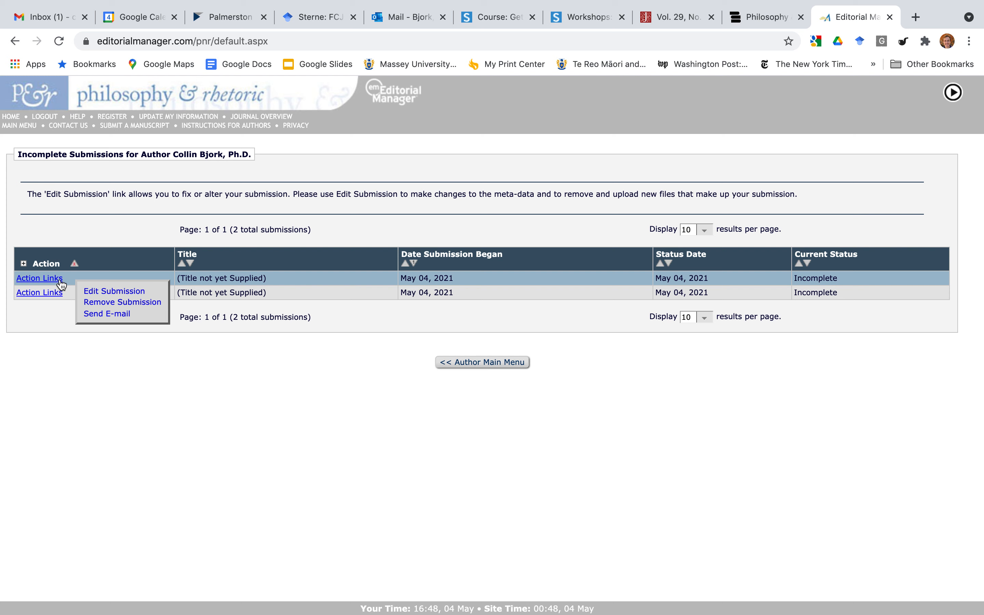
mouse_move(55, 280)
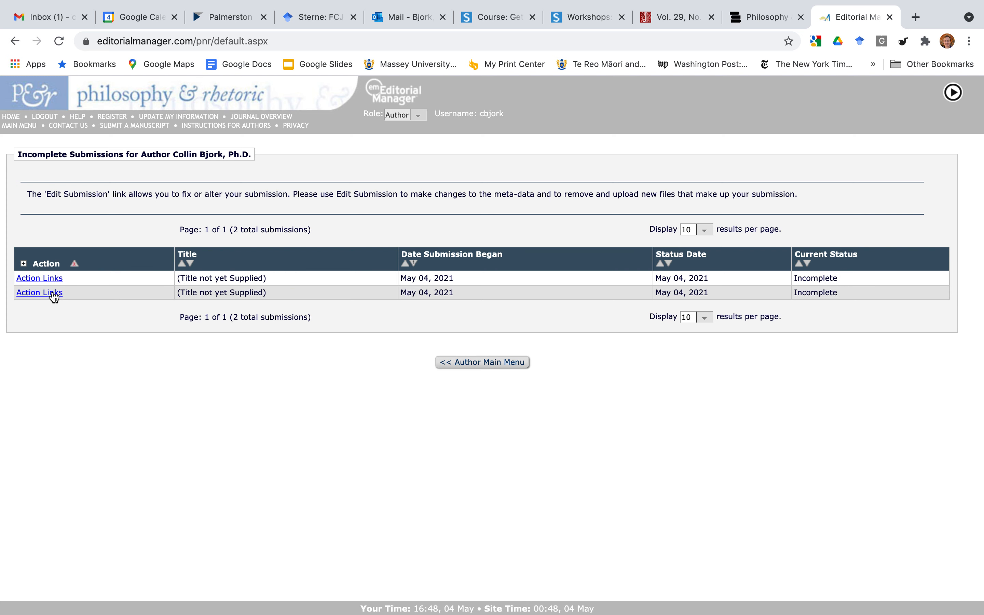